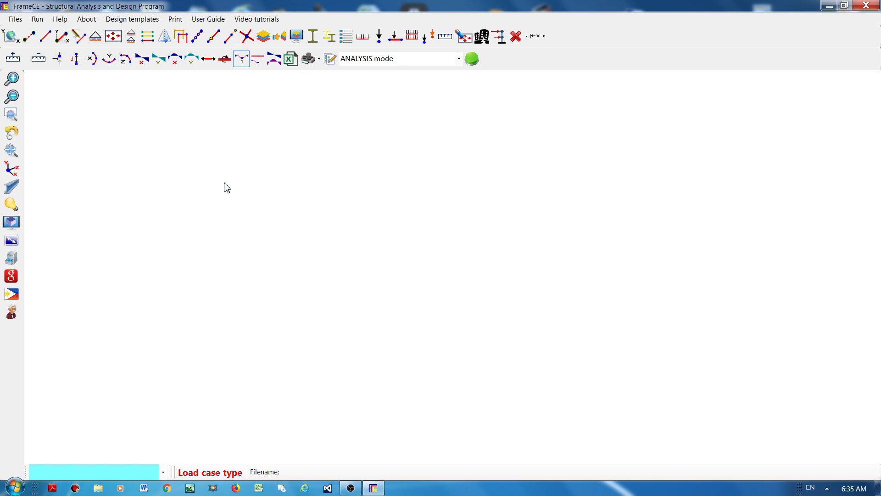
Step: From the Files menu, start a new project with the Frame wizard
{"action": "left_click", "coordinate": [14, 18]}
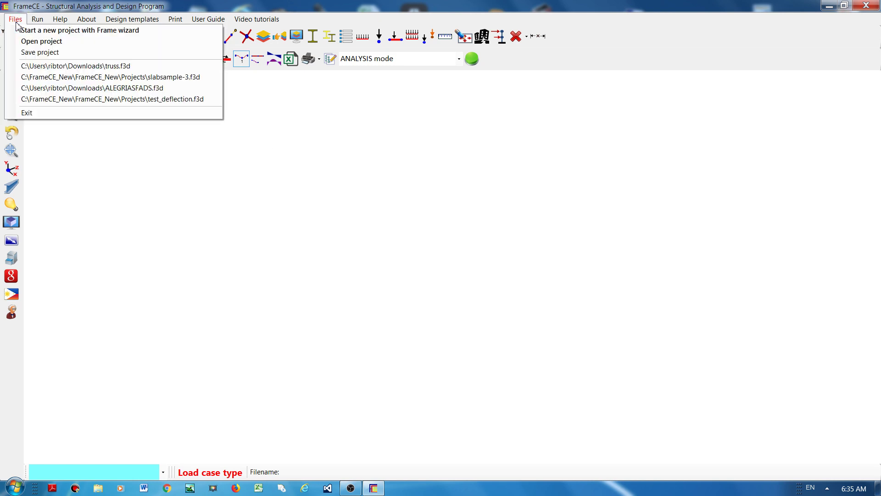
{"action": "left_click", "coordinate": [60, 30]}
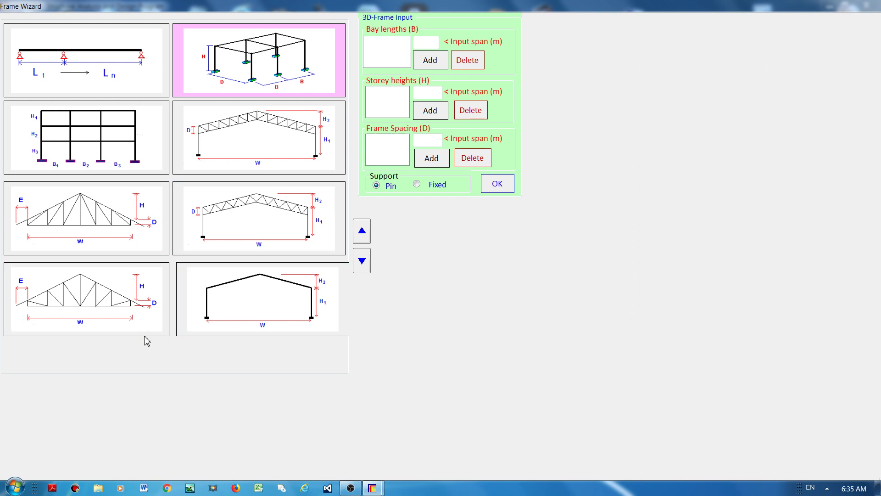
Step: Generate the pitched overhang truss with E=0, W=10 m, D=0.5 m, H=1 m and 10 panels
{"action": "left_click", "coordinate": [87, 290]}
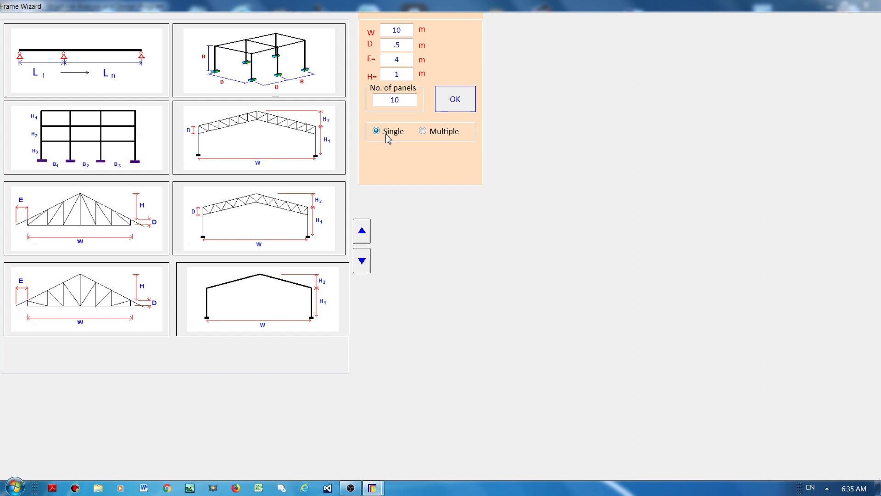
{"action": "double_click", "coordinate": [408, 62]}
{"action": "type", "text": "0"}
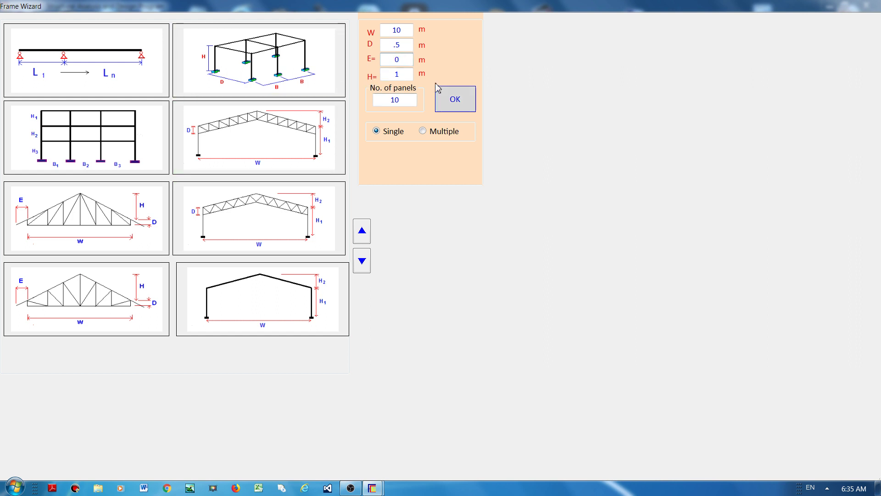
{"action": "left_click", "coordinate": [450, 102]}
{"action": "left_click", "coordinate": [459, 104]}
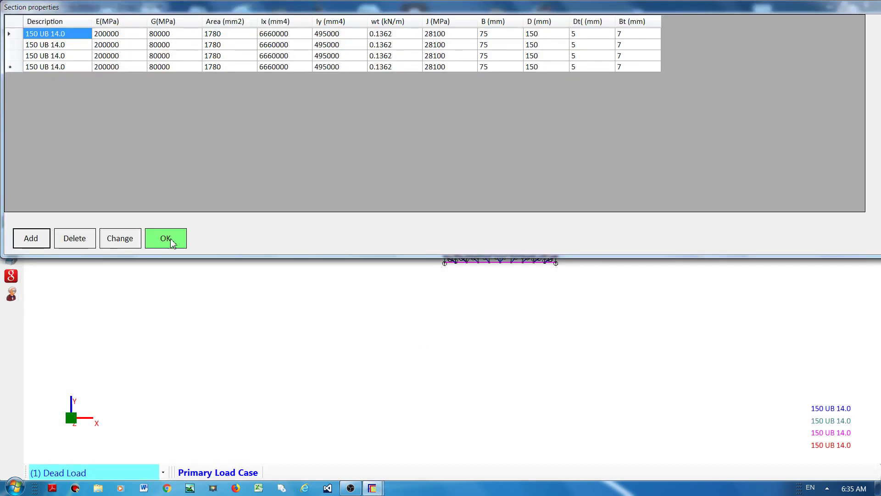
Step: Keep the default 150 UB 14.0 sections and load cases, then fit the truss to the view
{"action": "left_click", "coordinate": [172, 239]}
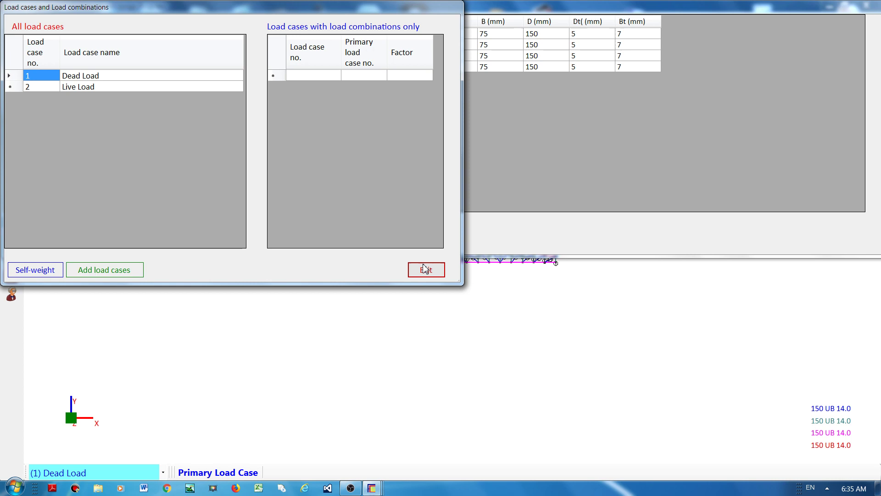
{"action": "left_click", "coordinate": [426, 269]}
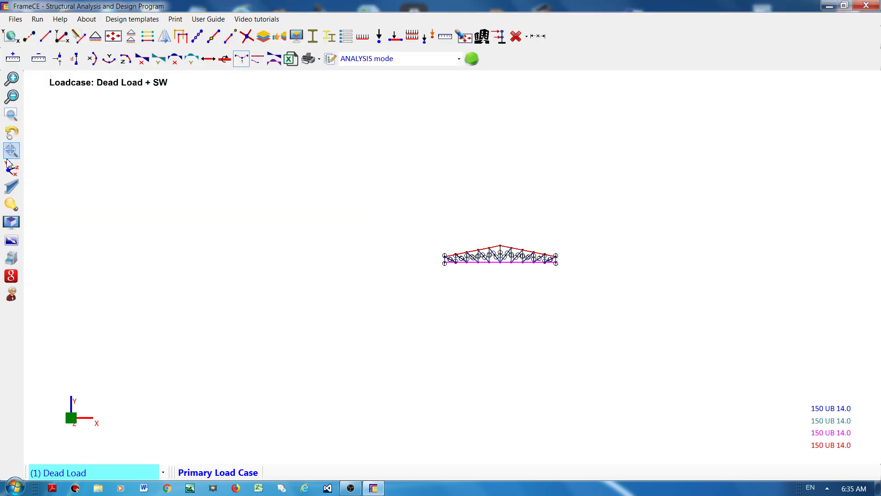
{"action": "left_click", "coordinate": [11, 240]}
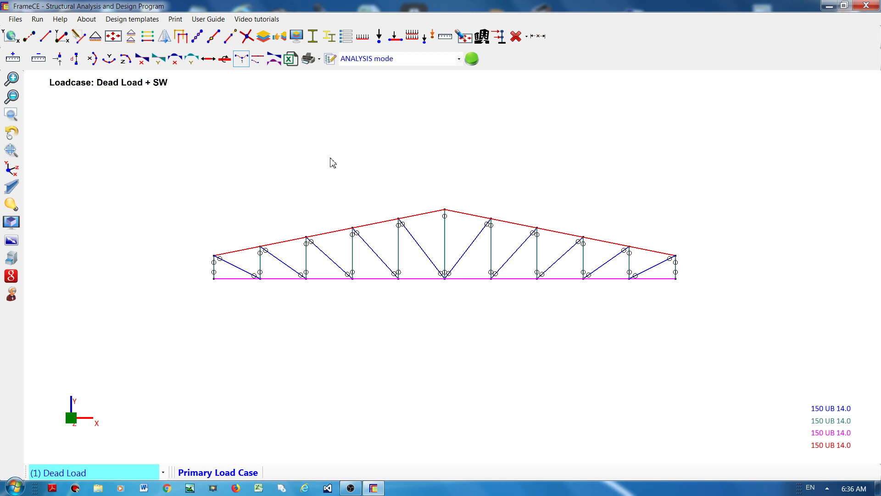
Step: Add a primary load case titled 'Wind Load' to the load case list
{"action": "left_click", "coordinate": [345, 38]}
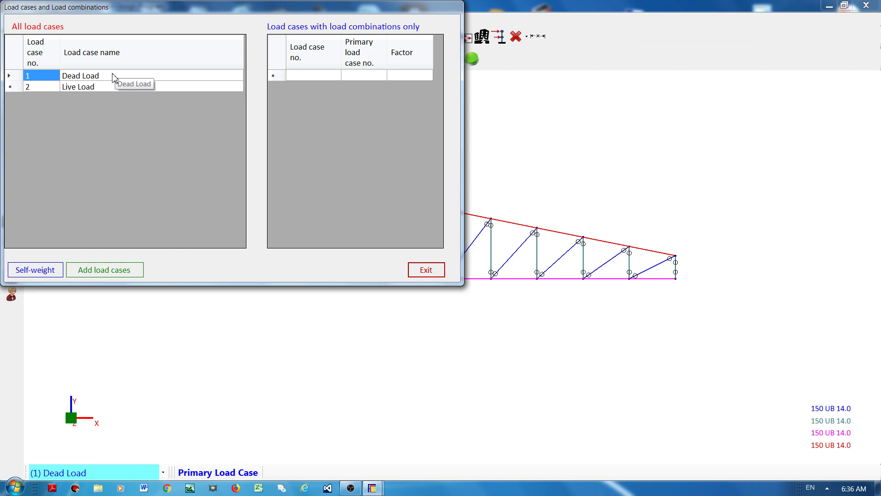
{"action": "left_click", "coordinate": [114, 279]}
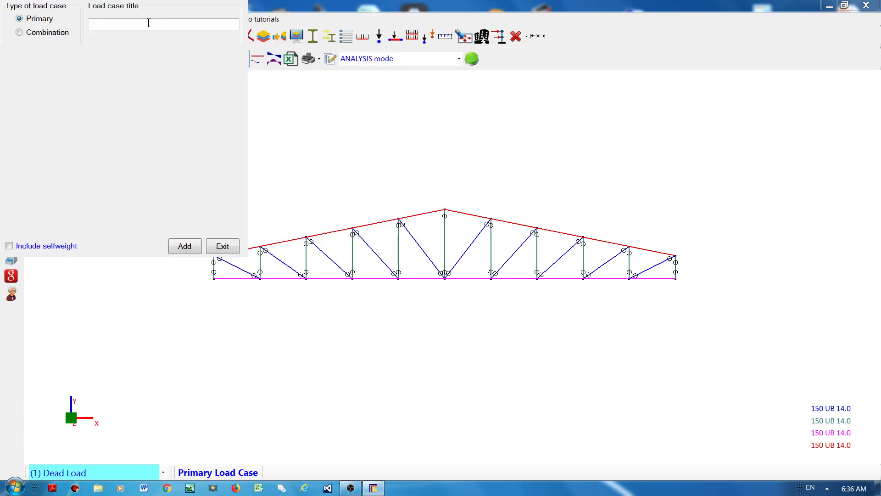
{"action": "left_click", "coordinate": [149, 23]}
{"action": "type", "text": "wIND IO"}
{"action": "key", "text": "BackSpace"}
{"action": "key", "text": "BackSpace"}
{"action": "key", "text": "BackSpace"}
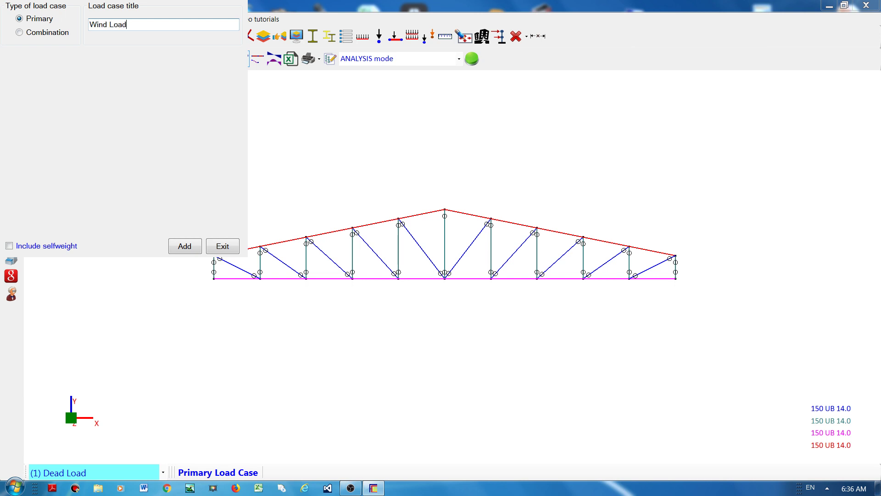
{"action": "left_click", "coordinate": [191, 248]}
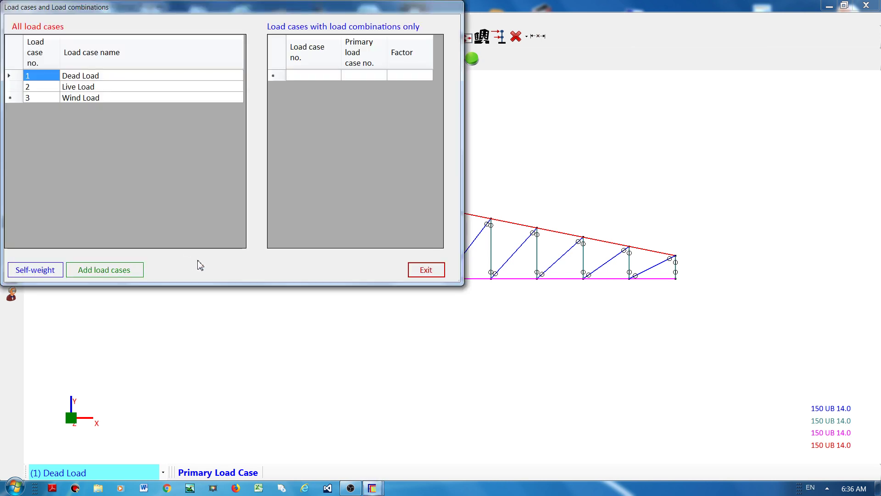
Step: Add the combination 1.2DL + 1.5LL with factors 1.2 on dead load and 1.5 on live load
{"action": "left_click", "coordinate": [120, 274]}
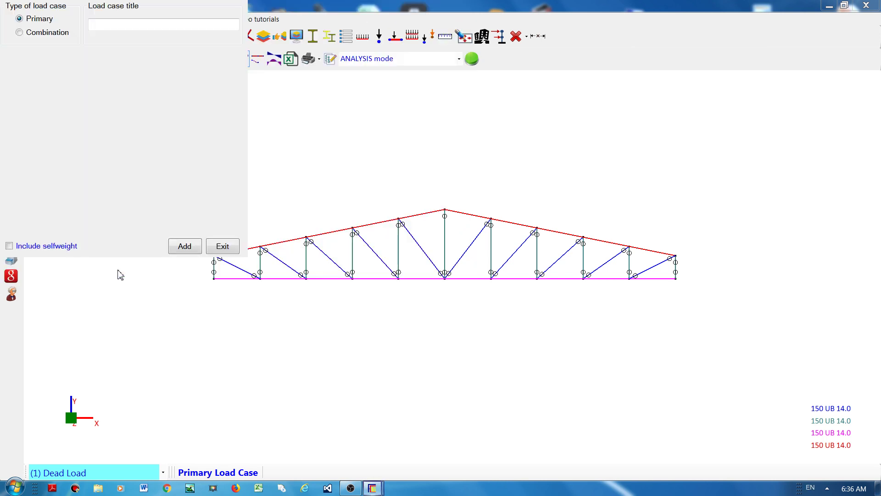
{"action": "left_click", "coordinate": [30, 36]}
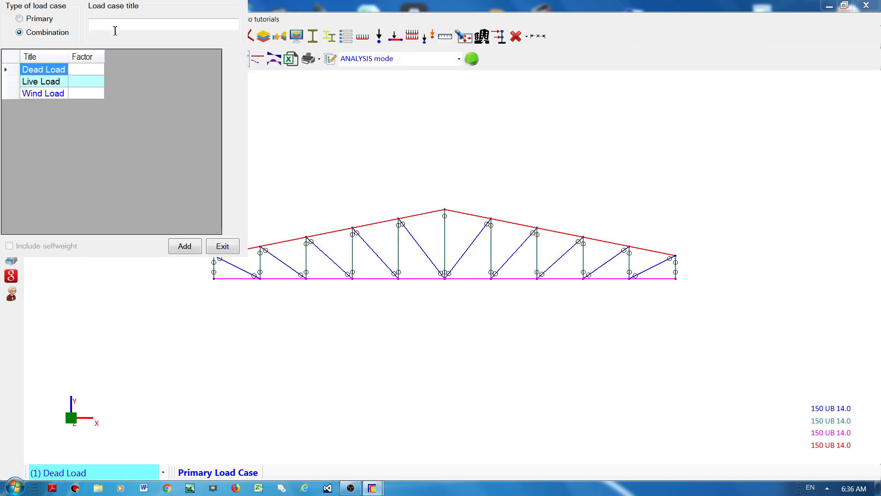
{"action": "left_click", "coordinate": [128, 24]}
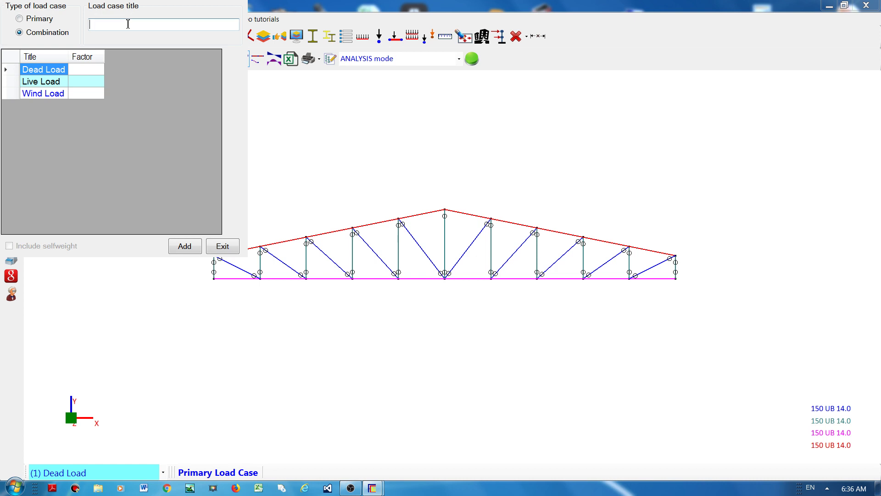
{"action": "type", "text": "1.2DL + 1.5LL"}
{"action": "left_click", "coordinate": [89, 70]}
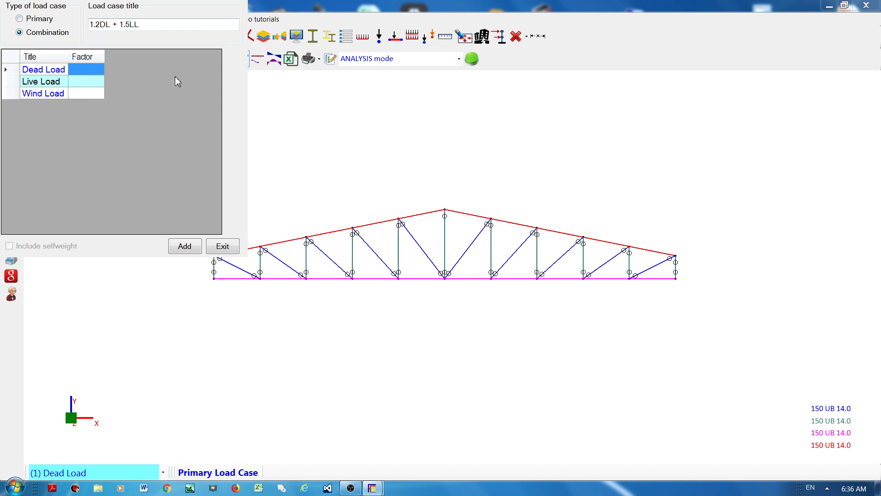
{"action": "type", "text": "1.2"}
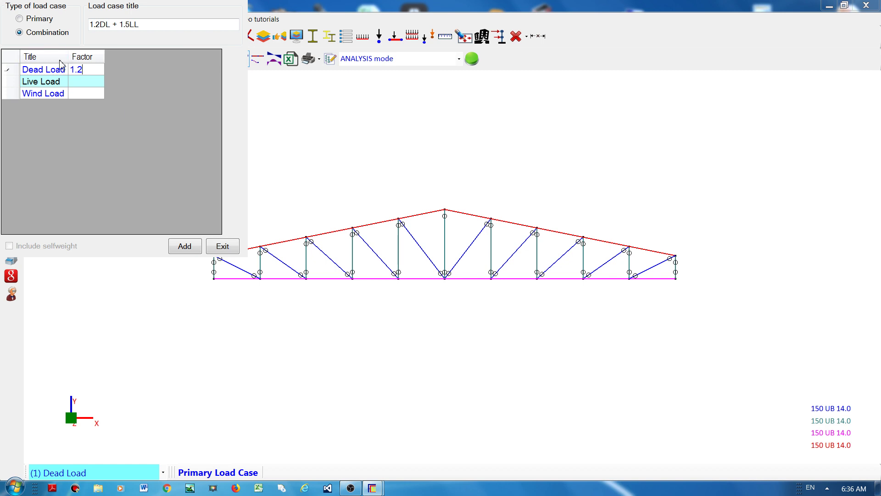
{"action": "left_click", "coordinate": [81, 81]}
{"action": "type", "text": "1.5"}
{"action": "left_click", "coordinate": [184, 246]}
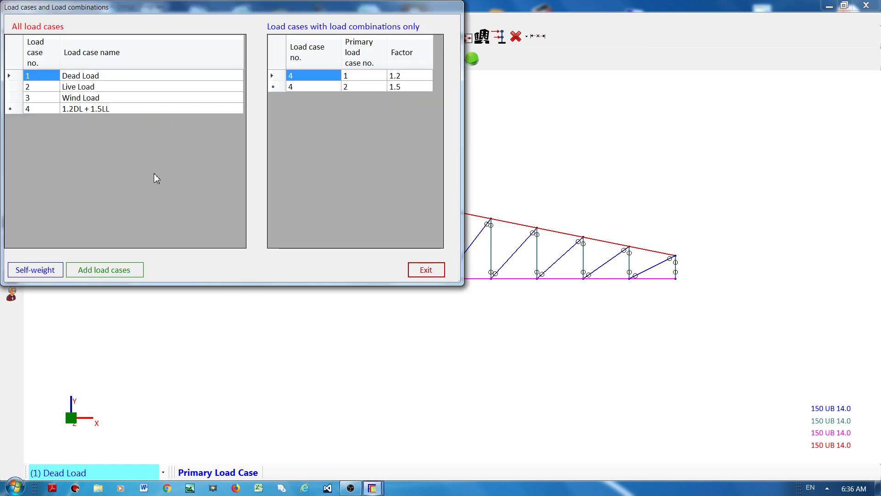
Step: Add the combination 0.9DL + WL with factors 0.9 on dead load and 1.0 on wind
{"action": "left_click", "coordinate": [120, 271]}
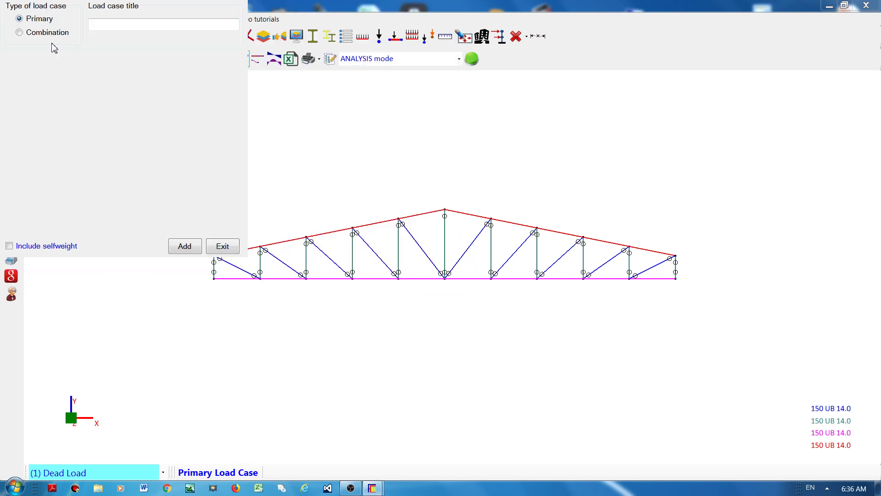
{"action": "left_click", "coordinate": [58, 31]}
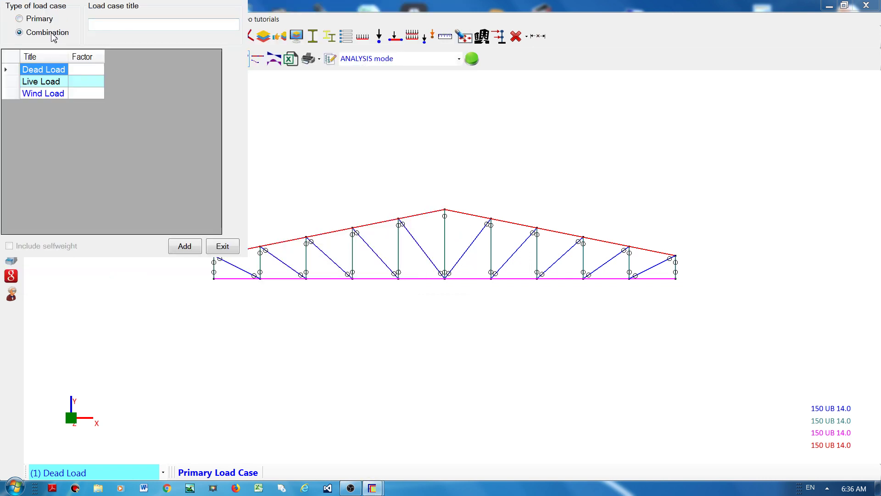
{"action": "left_click", "coordinate": [144, 24]}
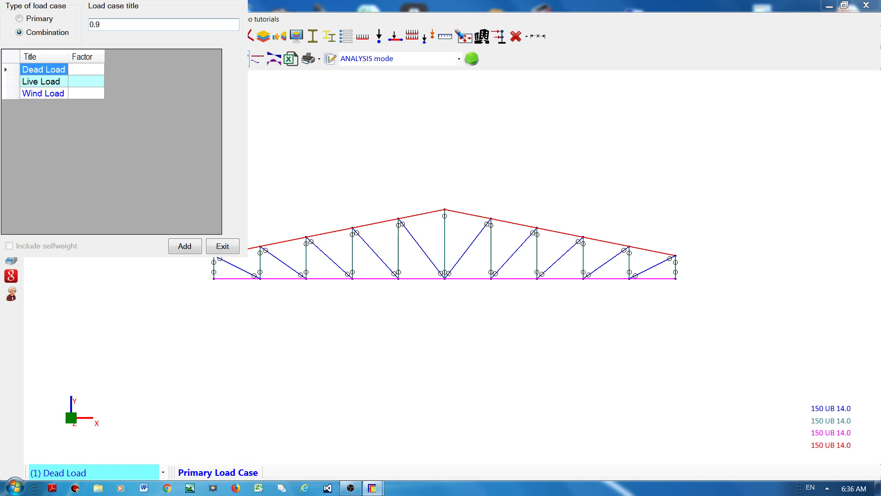
{"action": "type", "text": "0.9DL + WL"}
{"action": "left_click", "coordinate": [89, 67]}
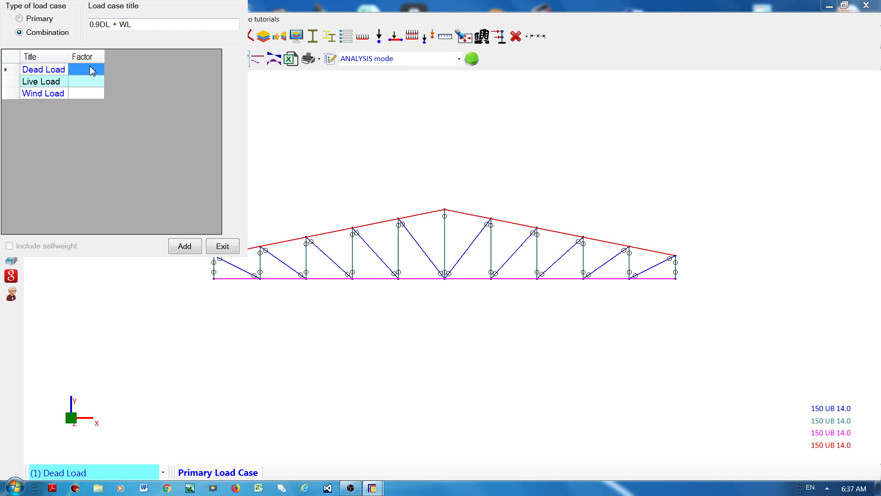
{"action": "type", "text": "0.9"}
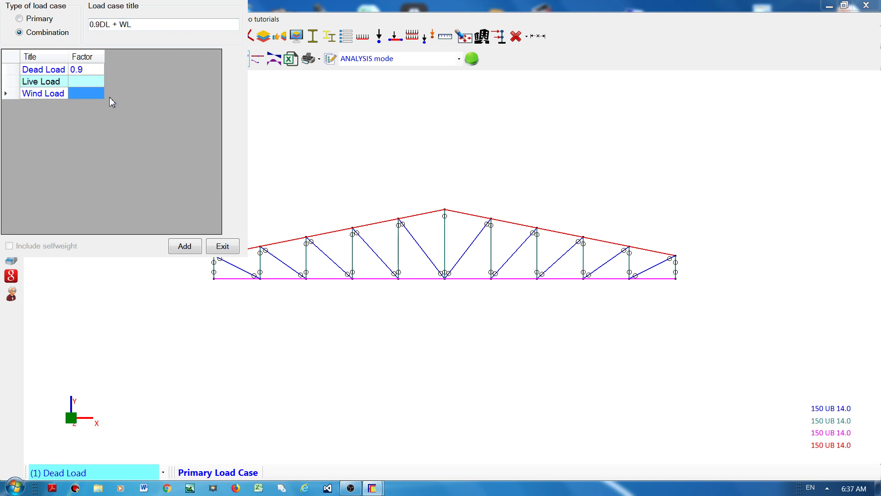
{"action": "type", "text": "1.0"}
{"action": "left_click", "coordinate": [184, 245]}
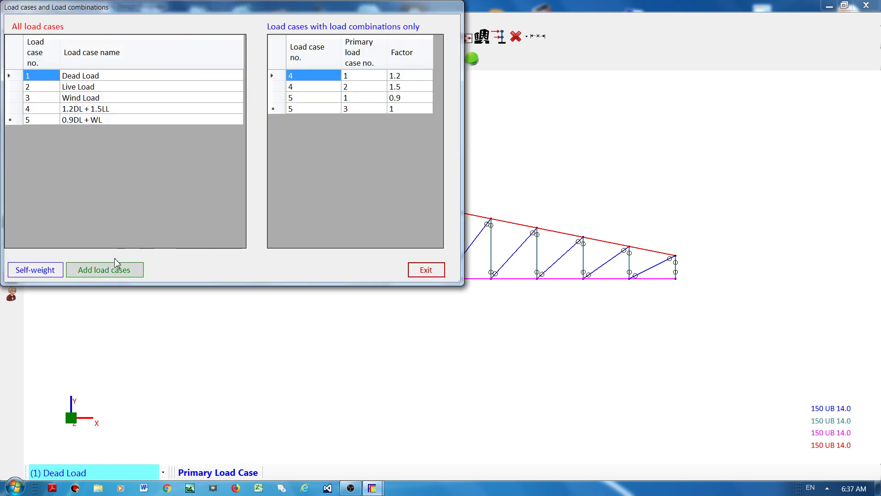
Step: Add the 'DL + LL (serviceability)' combination with factor 1.0 on dead and live load, then close the list
{"action": "left_click", "coordinate": [106, 272]}
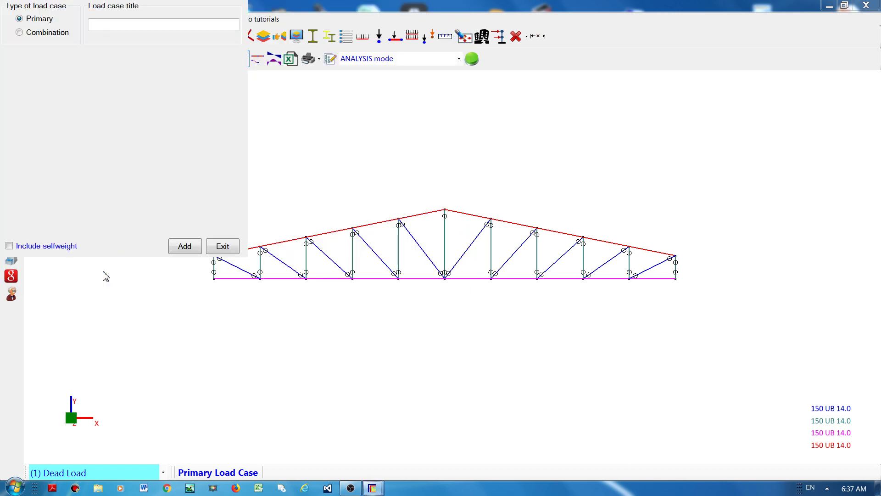
{"action": "left_click", "coordinate": [51, 33]}
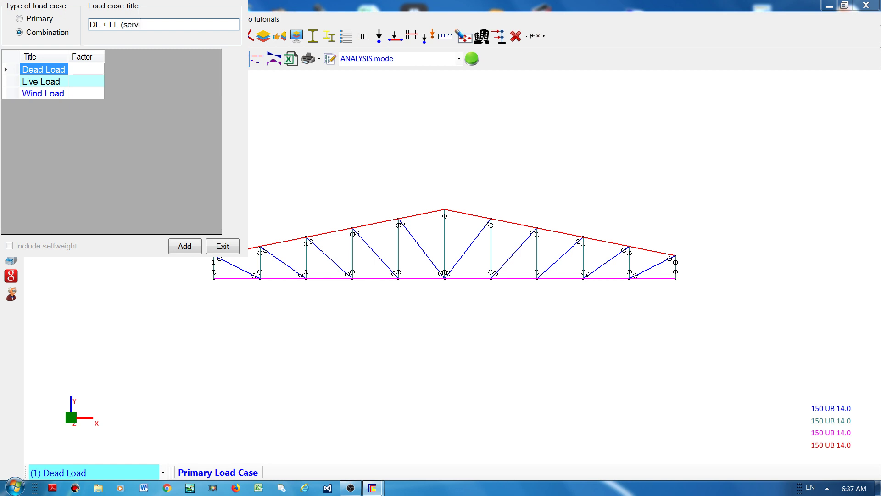
{"action": "type", "text": "bility)"}
{"action": "left_click", "coordinate": [84, 70]}
{"action": "type", "text": "1."}
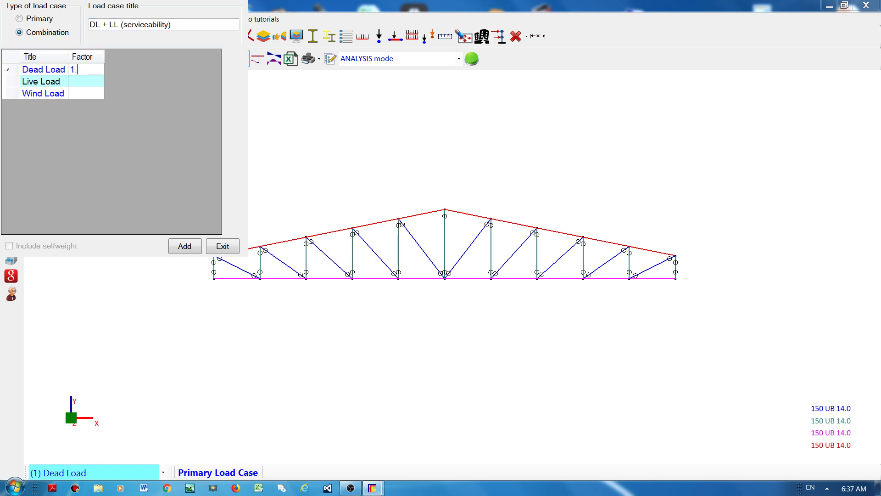
{"action": "type", "text": "0"}
{"action": "left_click", "coordinate": [89, 83]}
{"action": "type", "text": "1.0"}
{"action": "left_click", "coordinate": [180, 248]}
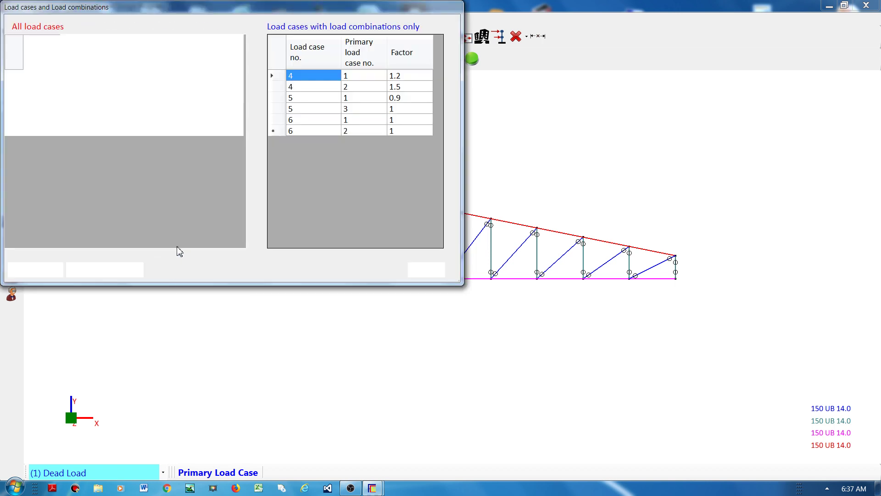
{"action": "left_click", "coordinate": [435, 271]}
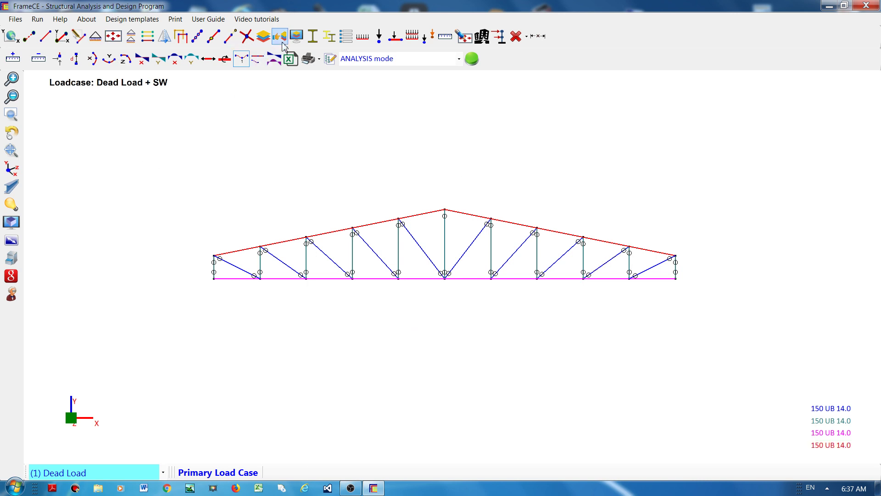
Step: Add the standard steel equal angles L4x4x5/16, L4x4x3/8 and L5x5x3/8 to the section properties
{"action": "left_click", "coordinate": [314, 40]}
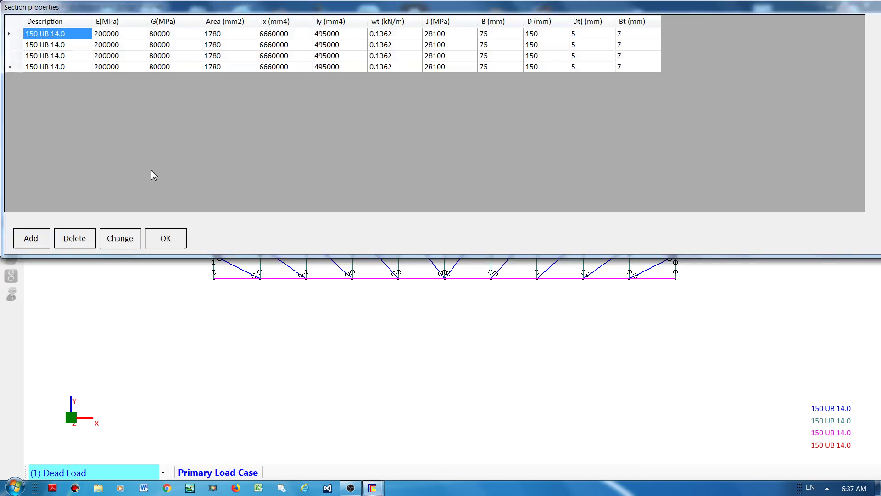
{"action": "left_click", "coordinate": [31, 238]}
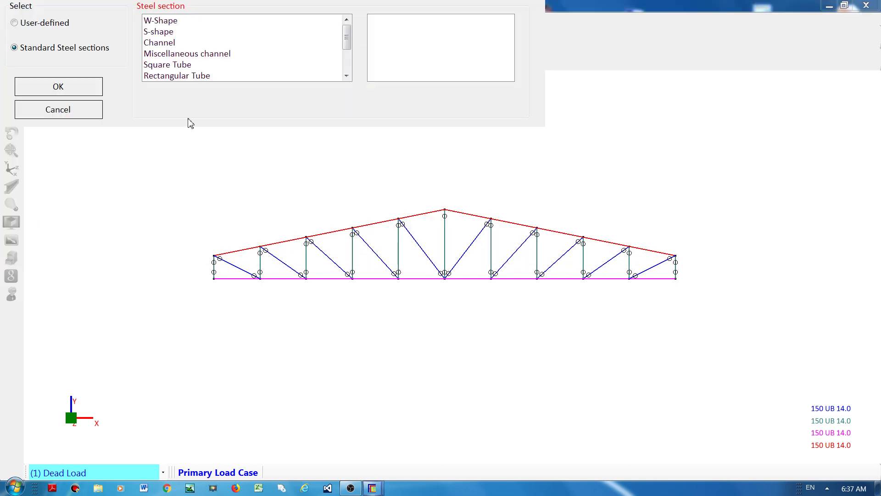
{"action": "left_click", "coordinate": [348, 60]}
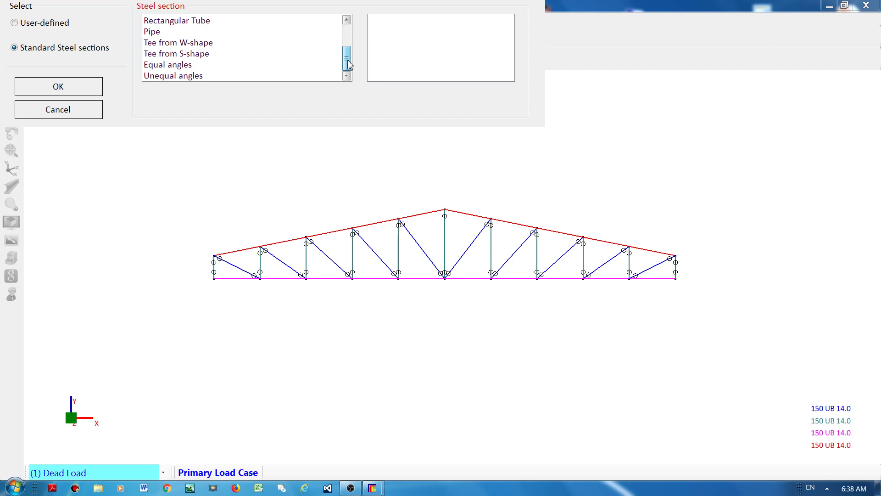
{"action": "left_click", "coordinate": [159, 69]}
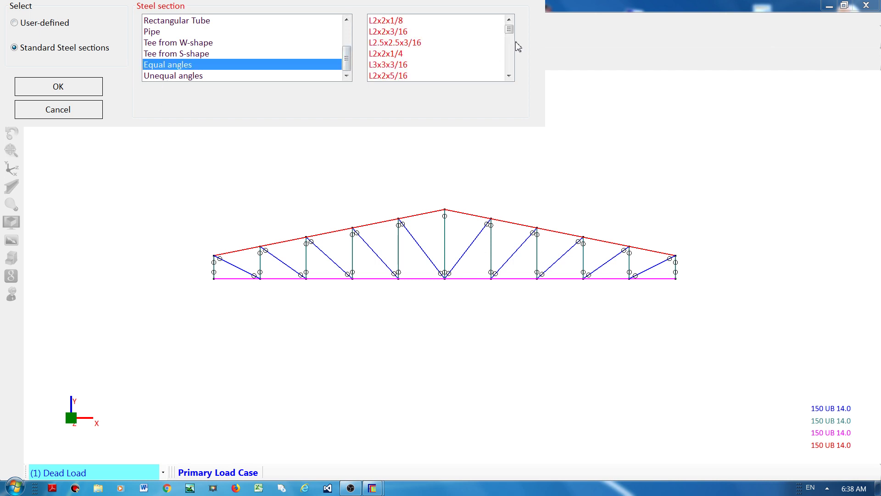
{"action": "left_click", "coordinate": [401, 65]}
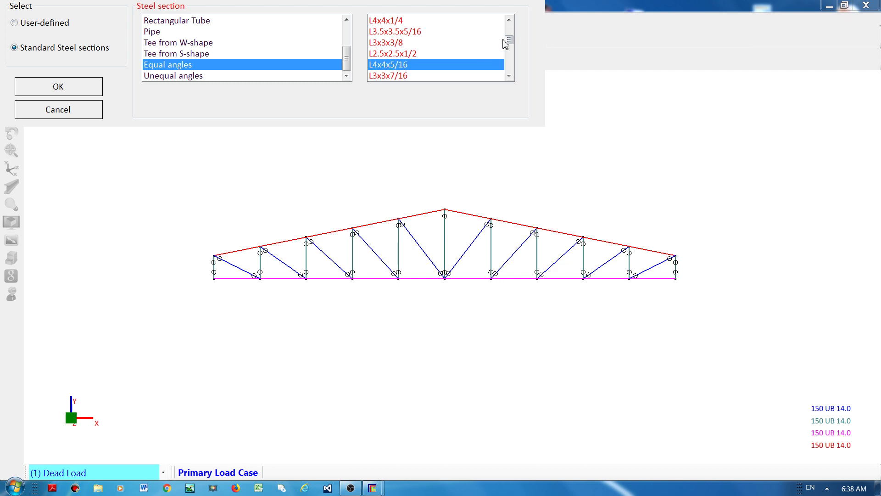
{"action": "scroll", "coordinate": [512, 55], "scroll_direction": "down", "scroll_amount": 2}
{"action": "left_click", "coordinate": [391, 54]}
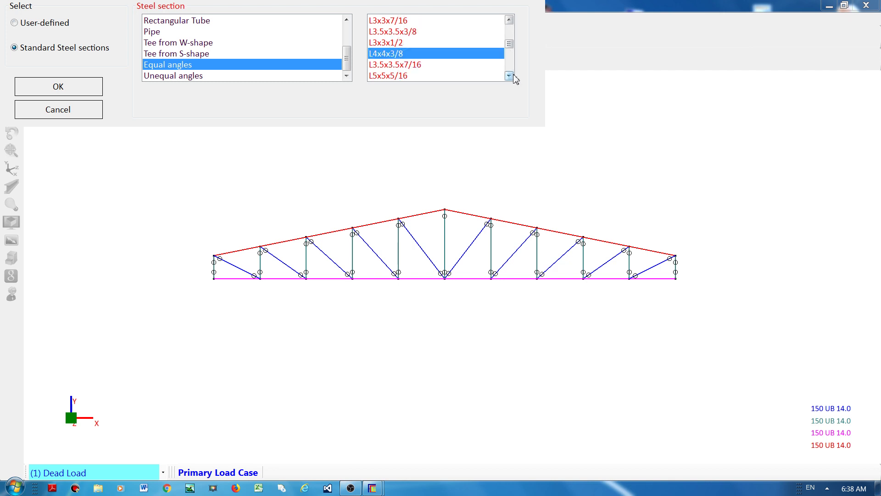
{"action": "scroll", "coordinate": [513, 65], "scroll_direction": "down", "scroll_amount": 2}
{"action": "left_click", "coordinate": [384, 54]}
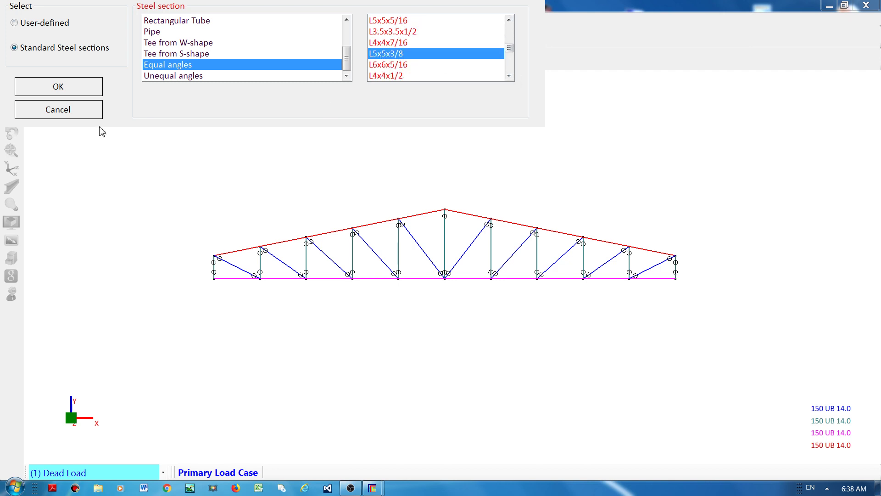
{"action": "left_click", "coordinate": [58, 92]}
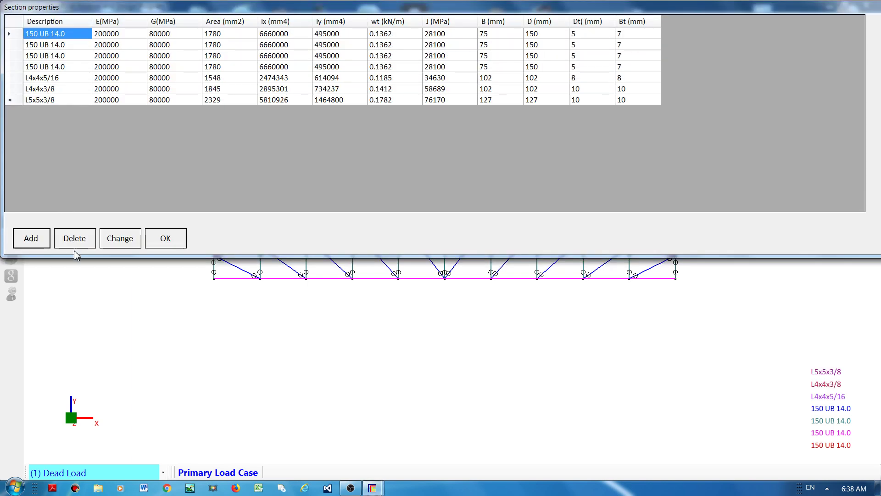
{"action": "left_click", "coordinate": [161, 245]}
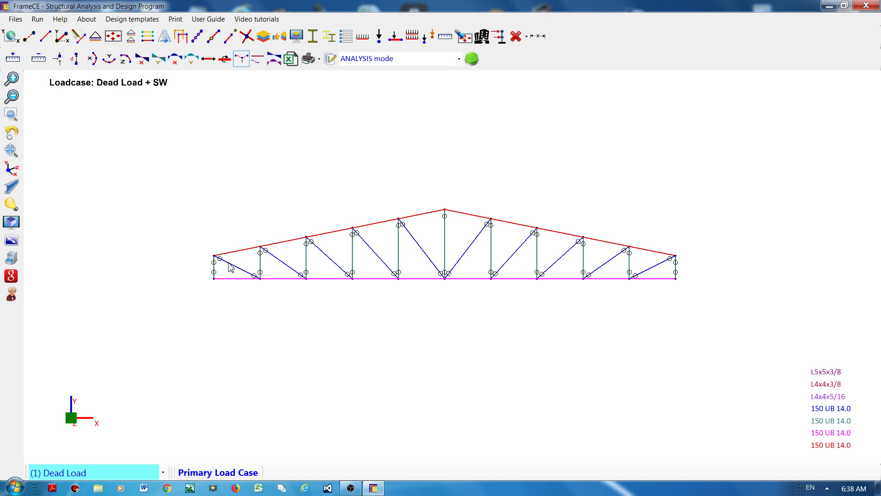
{"action": "left_click", "coordinate": [239, 251]}
{"action": "left_click", "coordinate": [295, 241]}
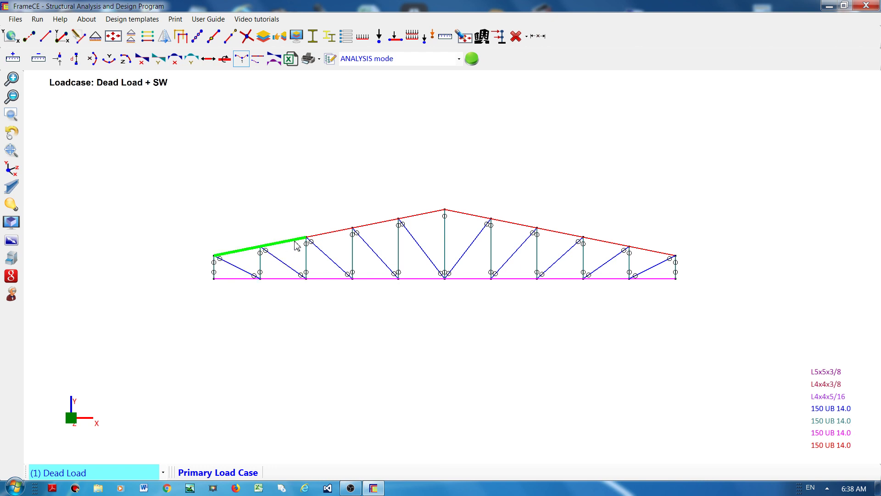
{"action": "left_click", "coordinate": [321, 235]}
{"action": "left_click", "coordinate": [375, 224]}
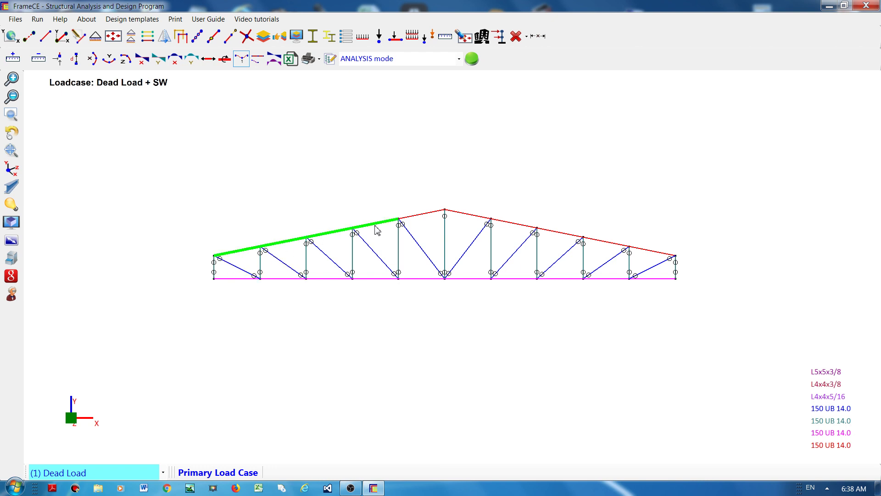
{"action": "left_click", "coordinate": [423, 218]}
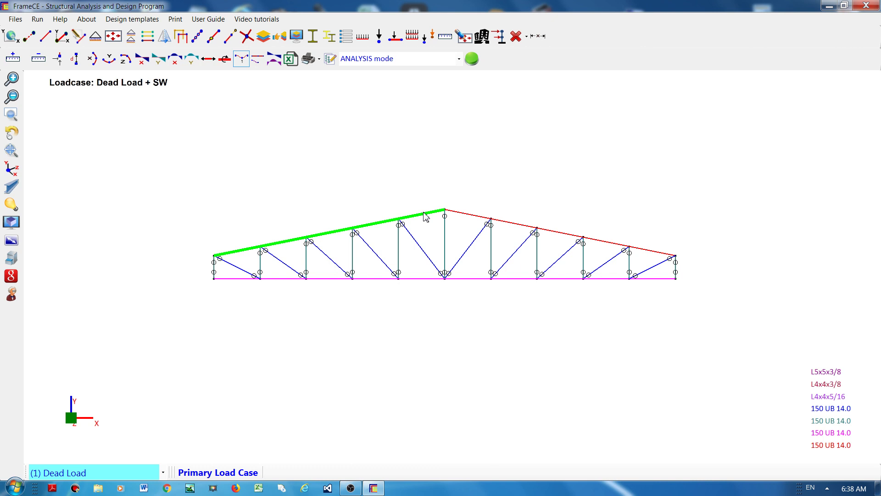
{"action": "left_click", "coordinate": [471, 214]}
{"action": "left_click", "coordinate": [509, 224]}
{"action": "left_click", "coordinate": [560, 233]}
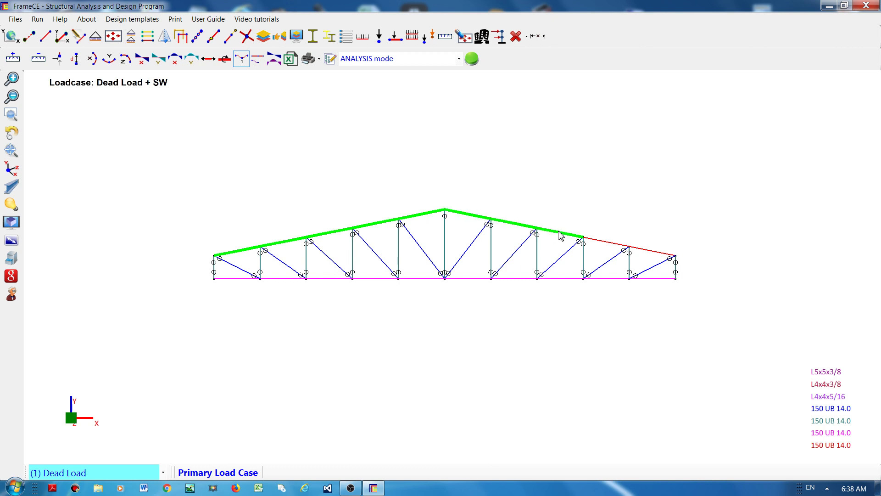
{"action": "left_click", "coordinate": [605, 244]}
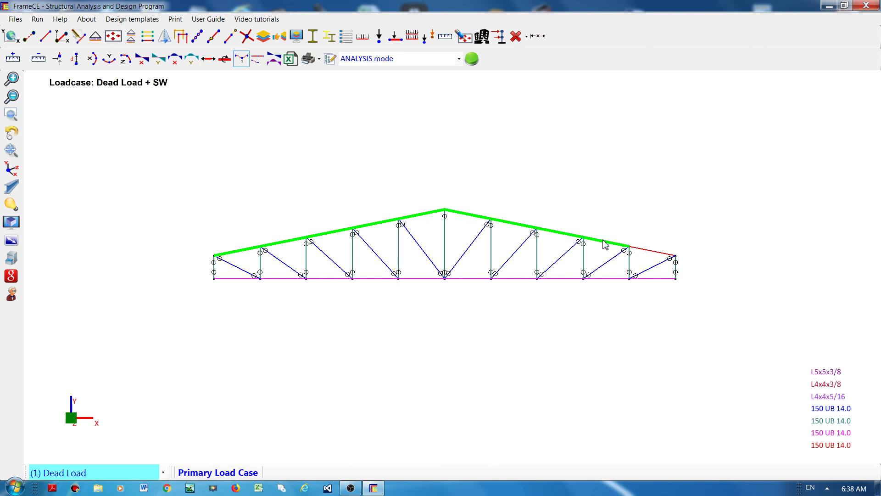
{"action": "left_click", "coordinate": [648, 250]}
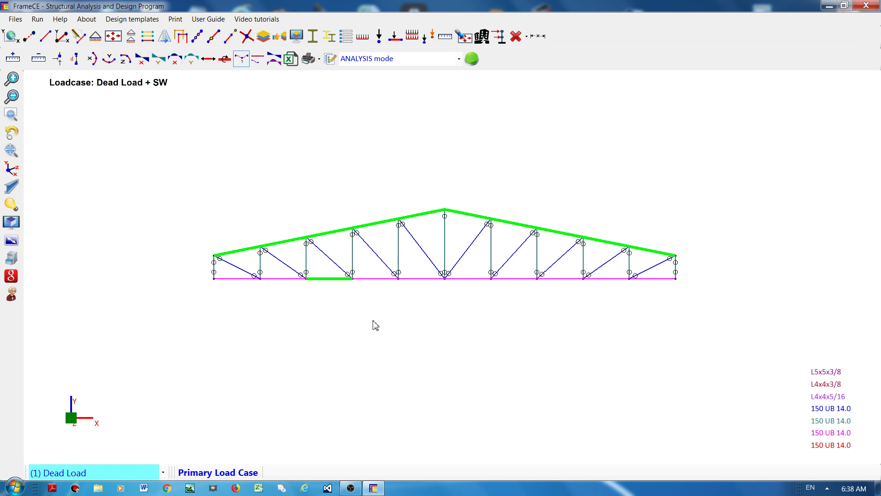
{"action": "right_click", "coordinate": [158, 140]}
{"action": "left_click", "coordinate": [186, 144]}
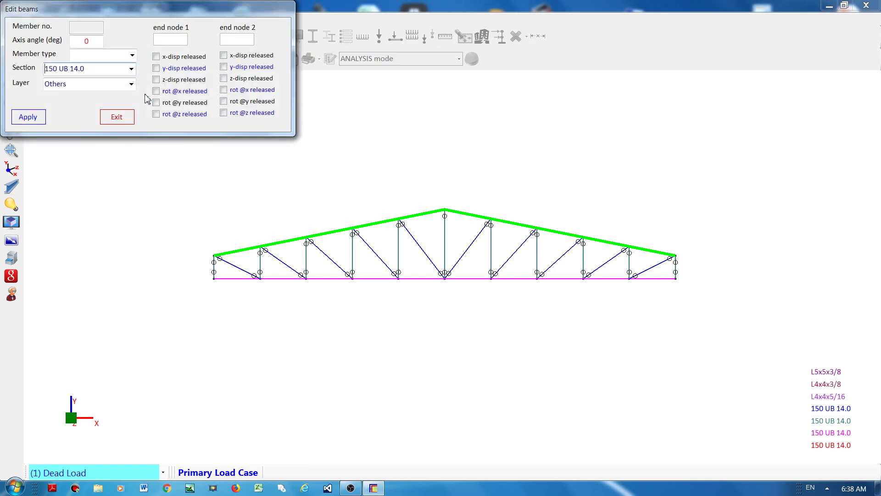
{"action": "left_click", "coordinate": [131, 69]}
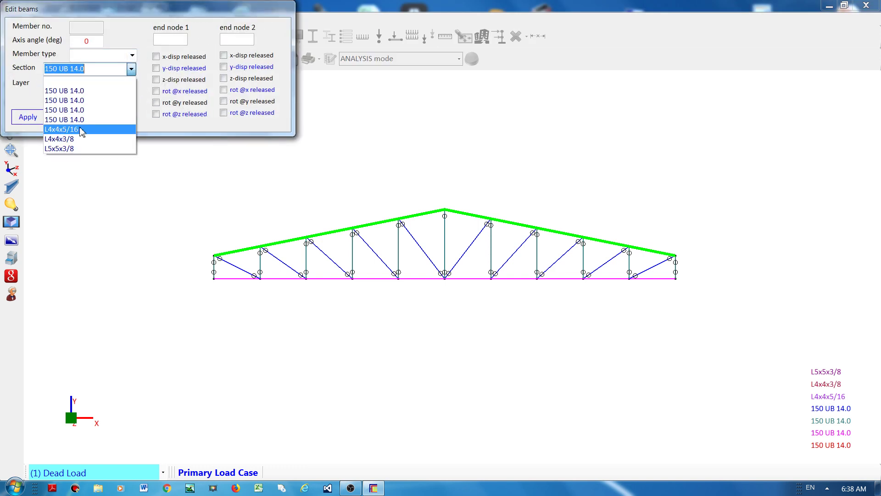
{"action": "left_click", "coordinate": [59, 148]}
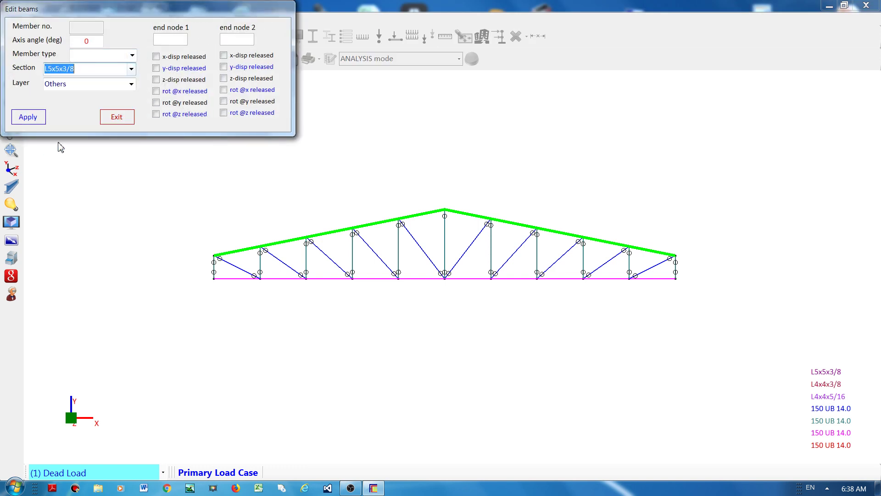
{"action": "left_click", "coordinate": [115, 120]}
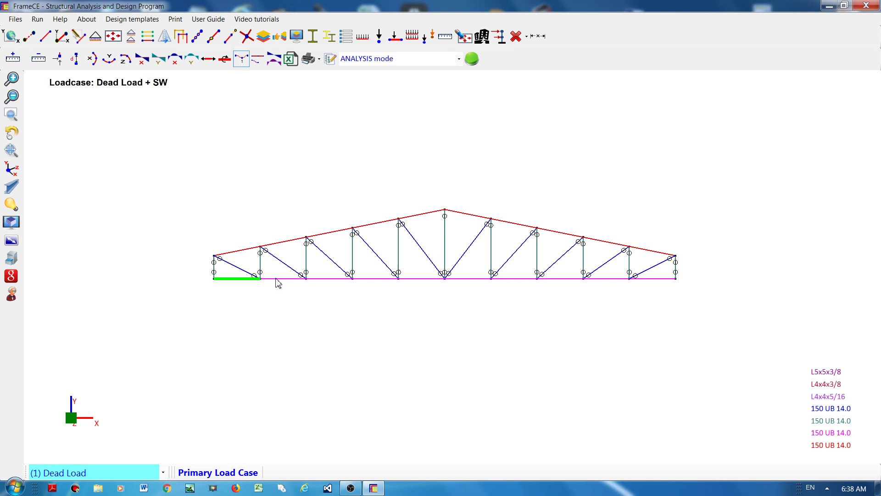
Step: Box-select the left bottom-chord members and open the beam property editor, closing it unchanged
{"action": "mouse_move", "coordinate": [278, 283]}
{"action": "left_mouse_down"}
{"action": "mouse_move", "coordinate": [555, 291]}
{"action": "mouse_move", "coordinate": [652, 280]}
{"action": "left_mouse_up"}
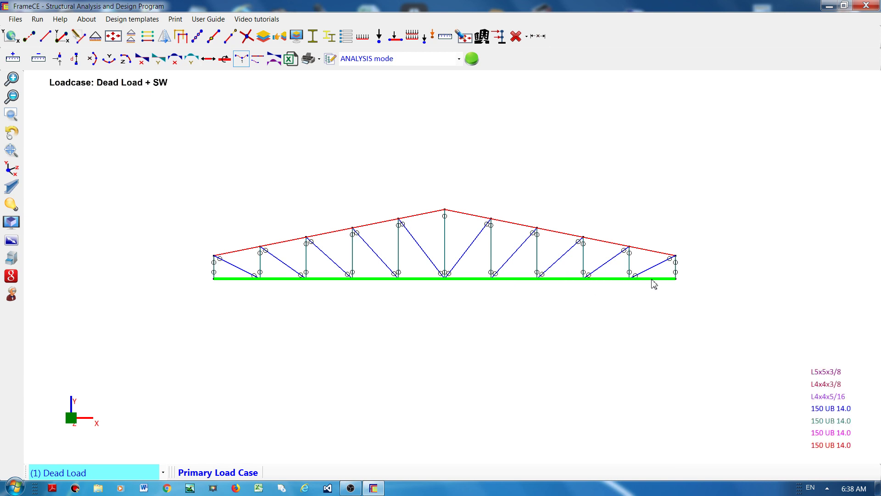
{"action": "right_click", "coordinate": [192, 118]}
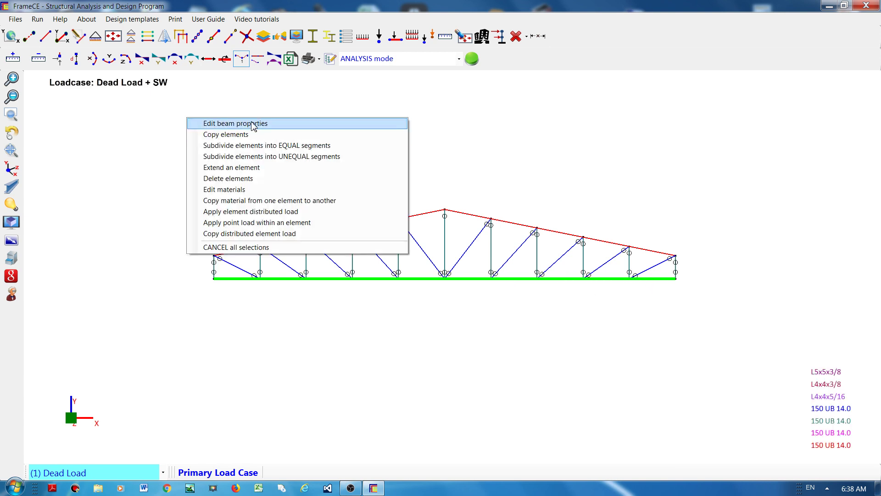
{"action": "left_click", "coordinate": [252, 124]}
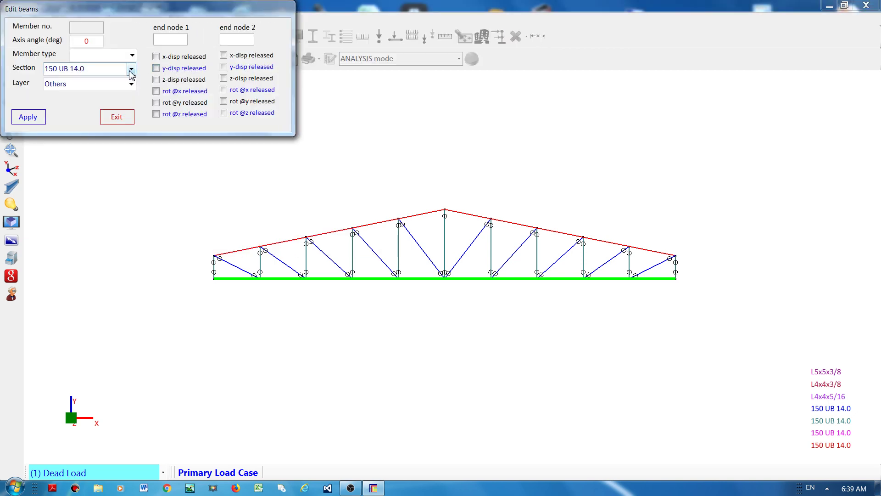
{"action": "left_click", "coordinate": [115, 116]}
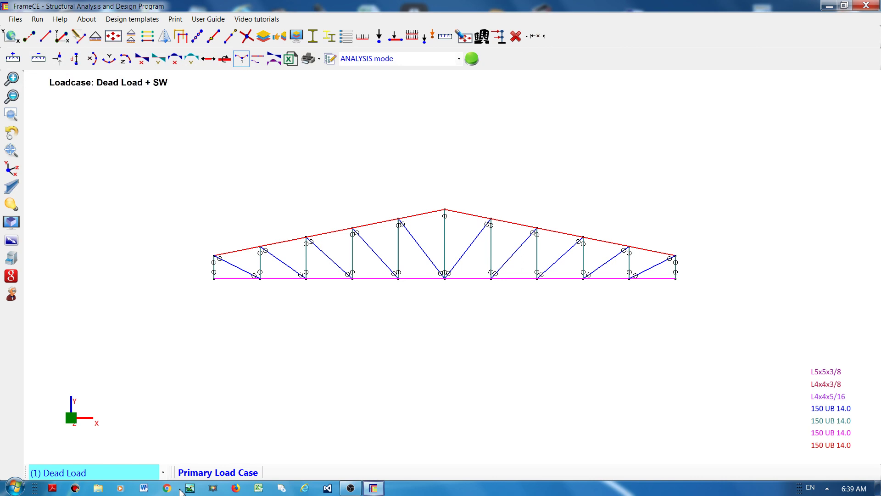
{"action": "left_click", "coordinate": [350, 488]}
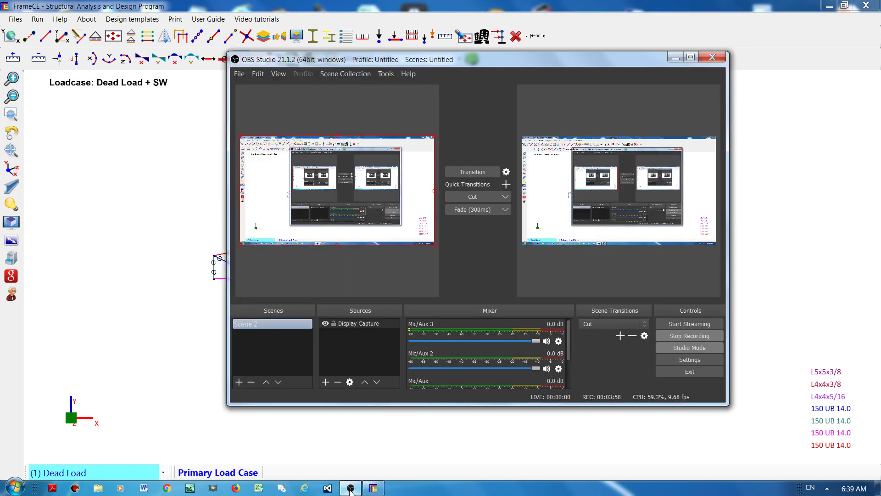
{"action": "left_click", "coordinate": [351, 488]}
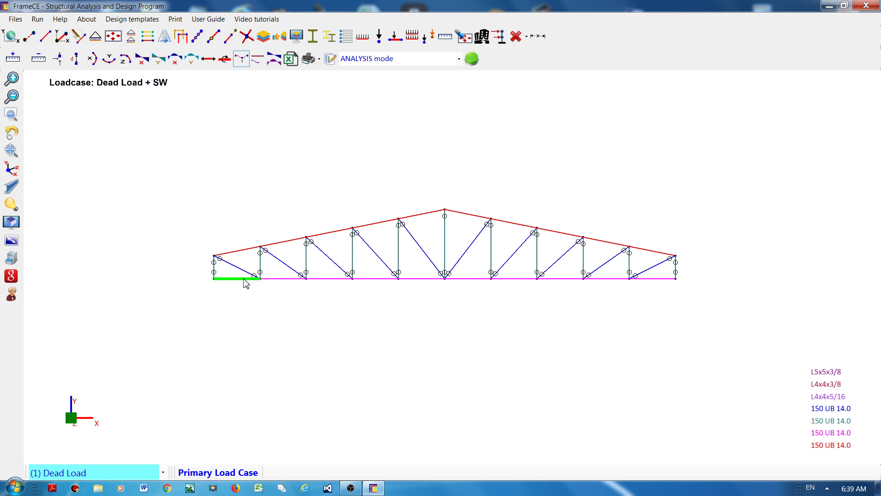
Step: Select every bottom-chord member from the left end through to the right end
{"action": "left_click", "coordinate": [295, 279]}
{"action": "left_click", "coordinate": [321, 278]}
{"action": "left_click", "coordinate": [389, 279]}
{"action": "left_click", "coordinate": [371, 279]}
{"action": "left_click", "coordinate": [415, 279]}
{"action": "left_click", "coordinate": [373, 279]}
{"action": "left_click", "coordinate": [460, 278]}
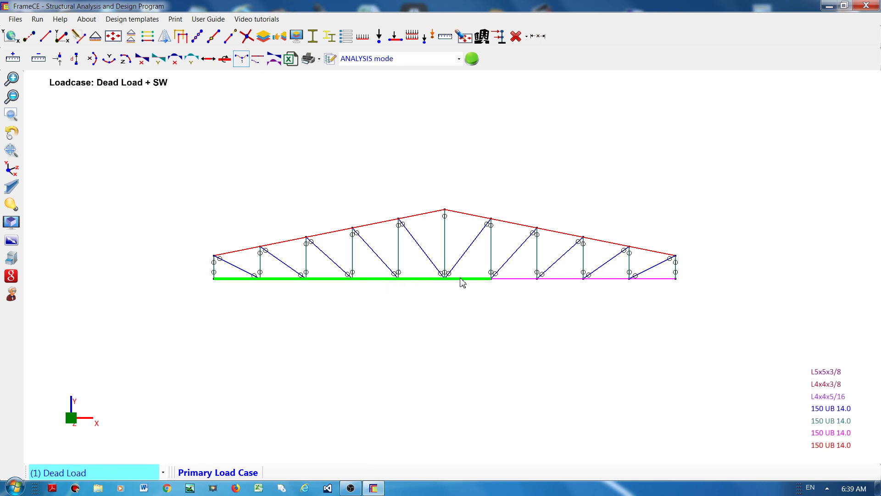
{"action": "left_click", "coordinate": [515, 279]}
{"action": "left_click", "coordinate": [565, 279]}
{"action": "left_click", "coordinate": [608, 279]}
{"action": "left_click", "coordinate": [647, 281]}
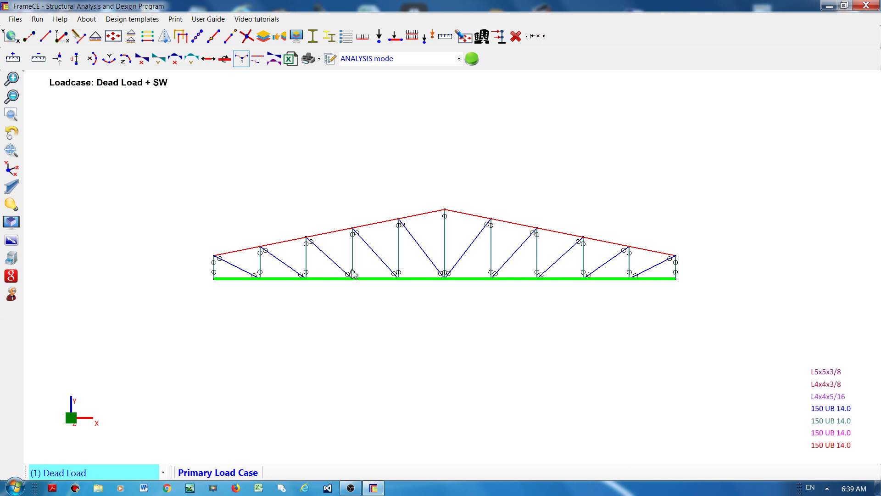
Step: Assign the L5x5x3/8 section to the selected bottom-chord members
{"action": "right_click", "coordinate": [193, 131]}
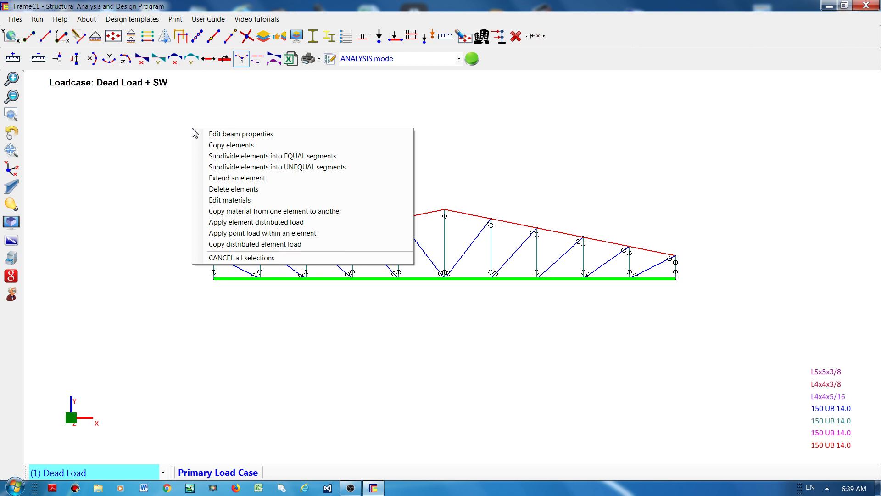
{"action": "left_click", "coordinate": [242, 135]}
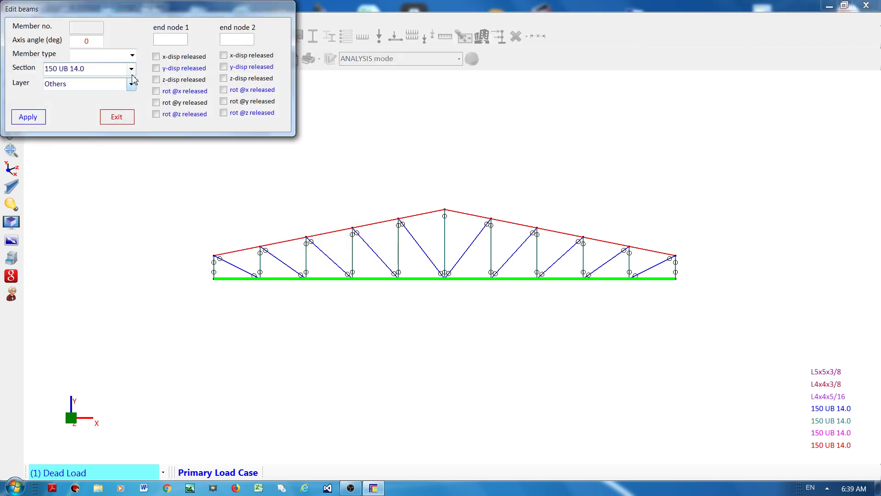
{"action": "left_click", "coordinate": [131, 68]}
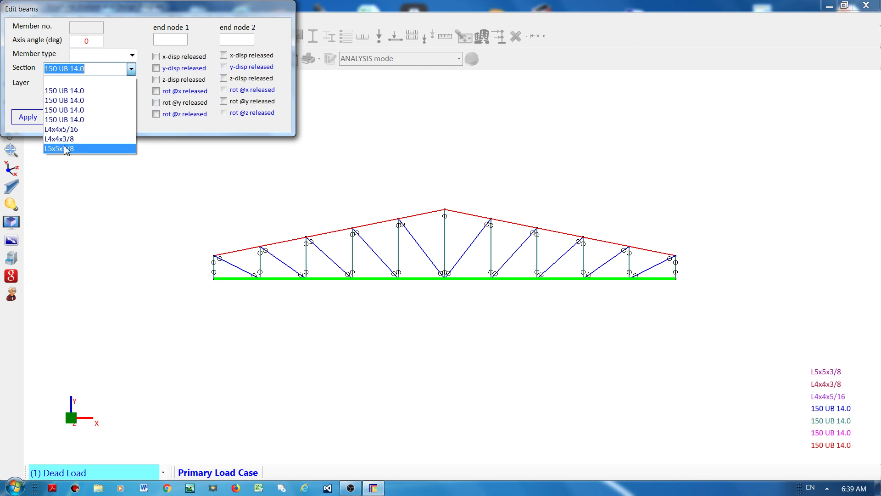
{"action": "left_click", "coordinate": [66, 149]}
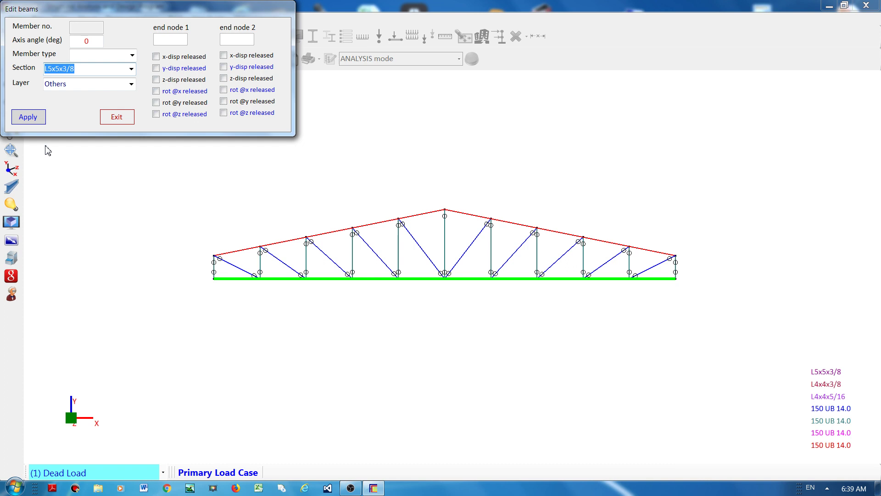
{"action": "left_click", "coordinate": [26, 116]}
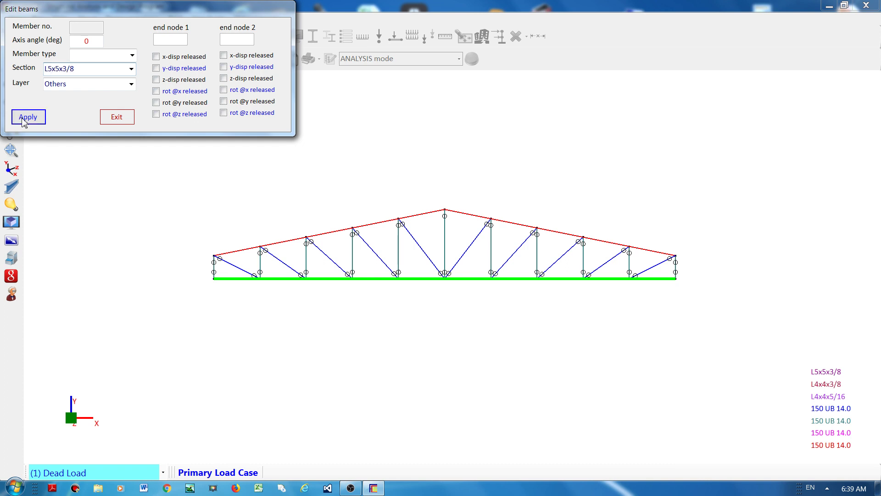
{"action": "left_click", "coordinate": [120, 118]}
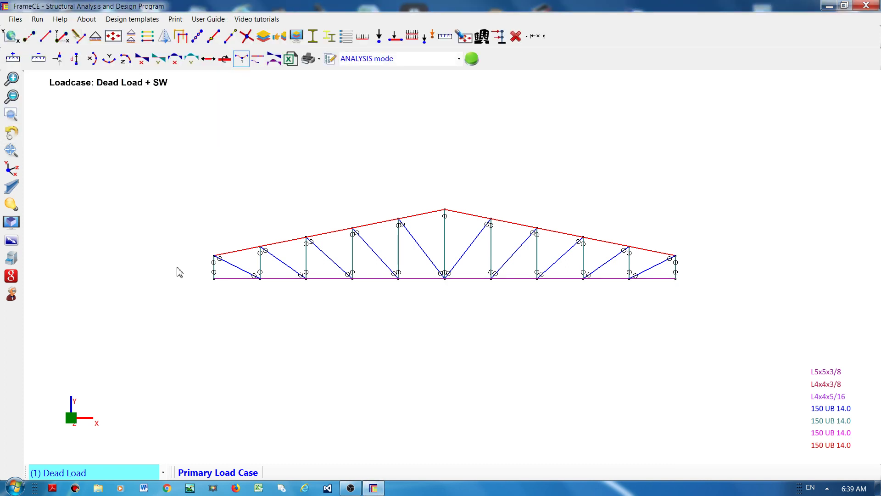
Step: Select all ten top-chord members from the left end over the apex to the right end
{"action": "left_click", "coordinate": [254, 248]}
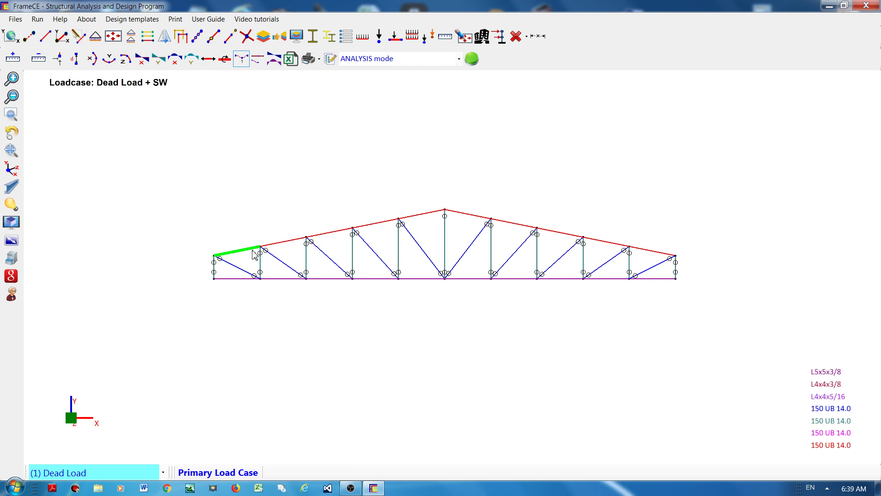
{"action": "left_click", "coordinate": [285, 242]}
{"action": "left_click", "coordinate": [330, 234]}
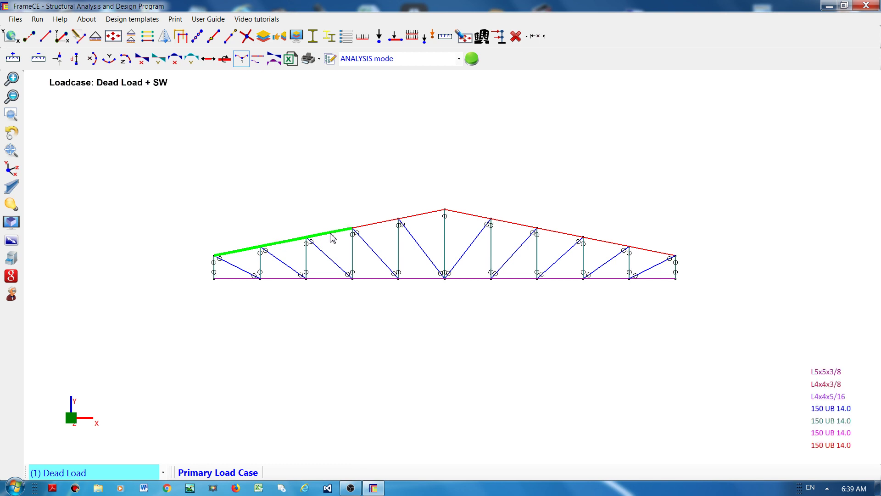
{"action": "left_click", "coordinate": [374, 225]}
{"action": "left_click", "coordinate": [425, 218]}
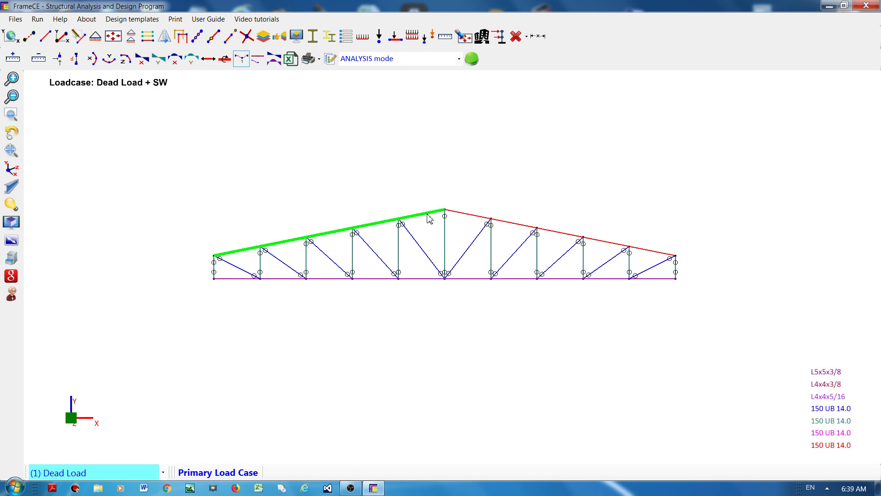
{"action": "left_click", "coordinate": [462, 215]}
{"action": "left_click", "coordinate": [522, 228]}
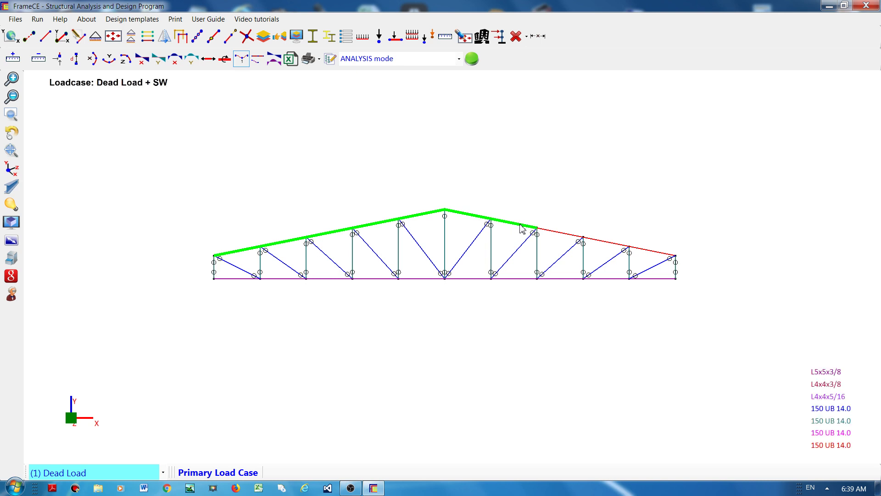
{"action": "left_click", "coordinate": [574, 238]}
{"action": "left_click", "coordinate": [604, 247]}
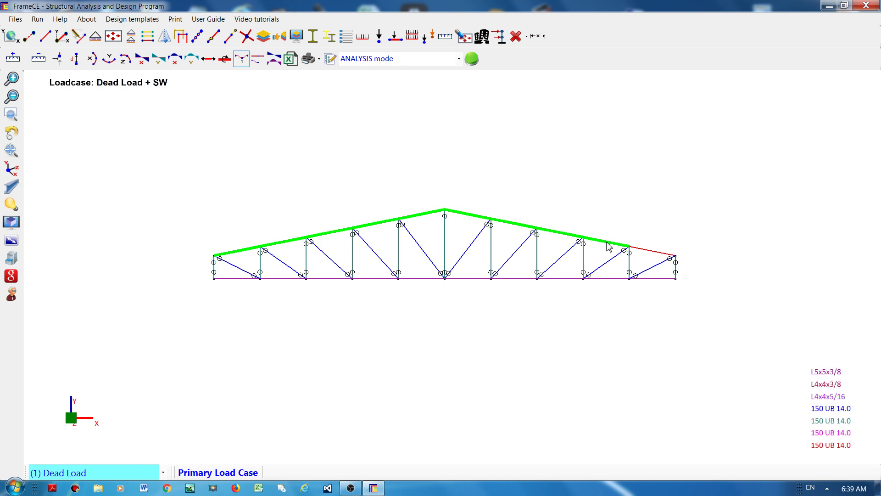
{"action": "left_click", "coordinate": [664, 253]}
Step: Apply the L5x5x3/8 angle section to the selected top-chord members
{"action": "right_click", "coordinate": [403, 134]}
{"action": "left_click", "coordinate": [413, 134]}
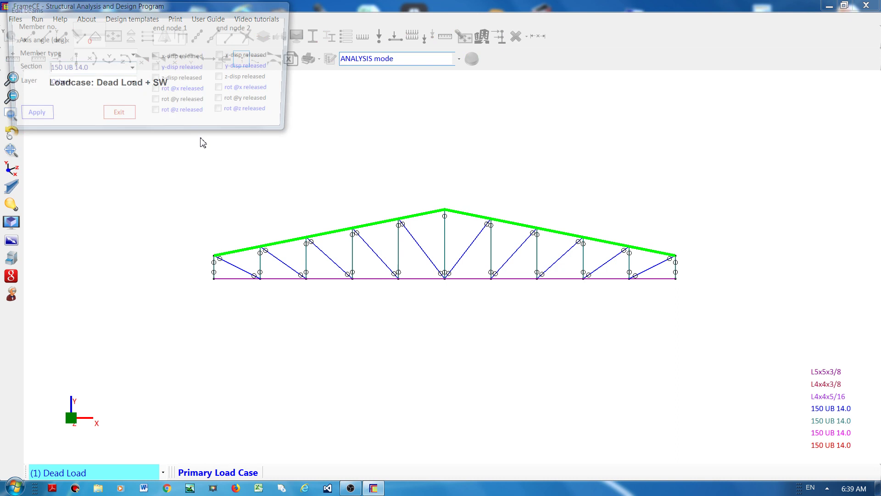
{"action": "left_click", "coordinate": [135, 68]}
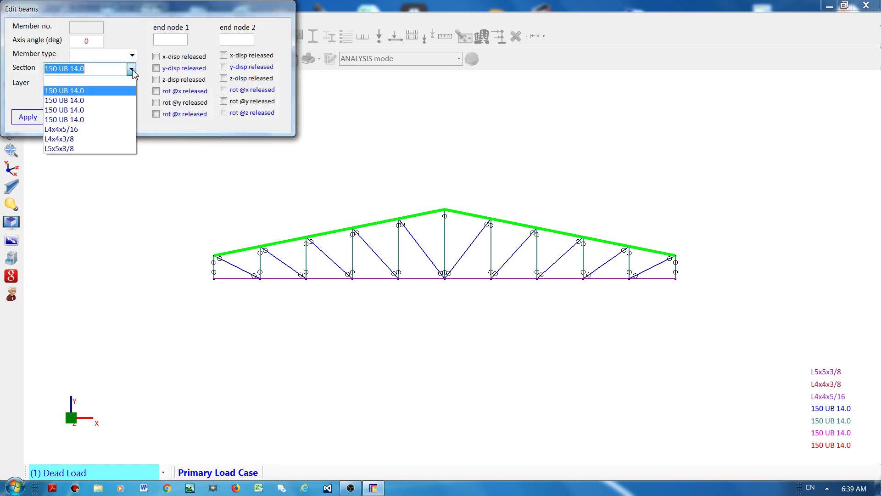
{"action": "left_click", "coordinate": [88, 150]}
{"action": "left_click", "coordinate": [31, 123]}
{"action": "left_click", "coordinate": [122, 118]}
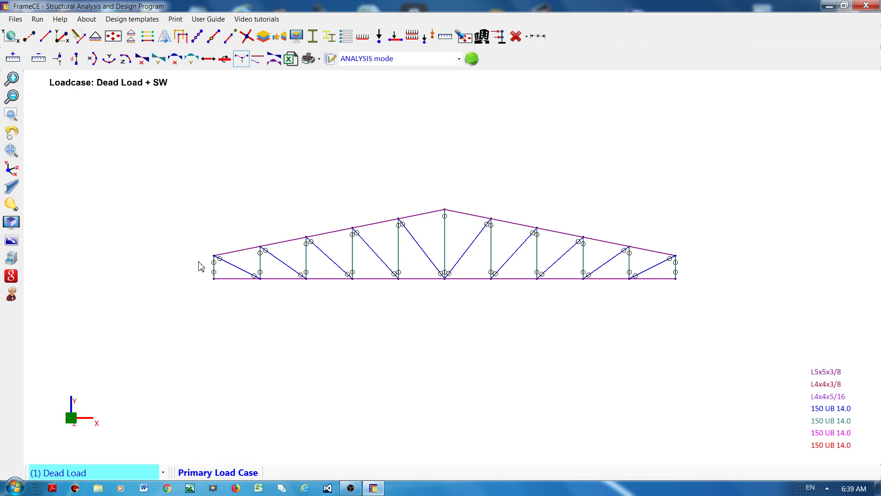
Step: Box-select the web members, assign them L4x4x3/8, and briefly check the rendered member view
{"action": "left_click_drag", "start_coordinate": [198, 261], "coordinate": [687, 272]}
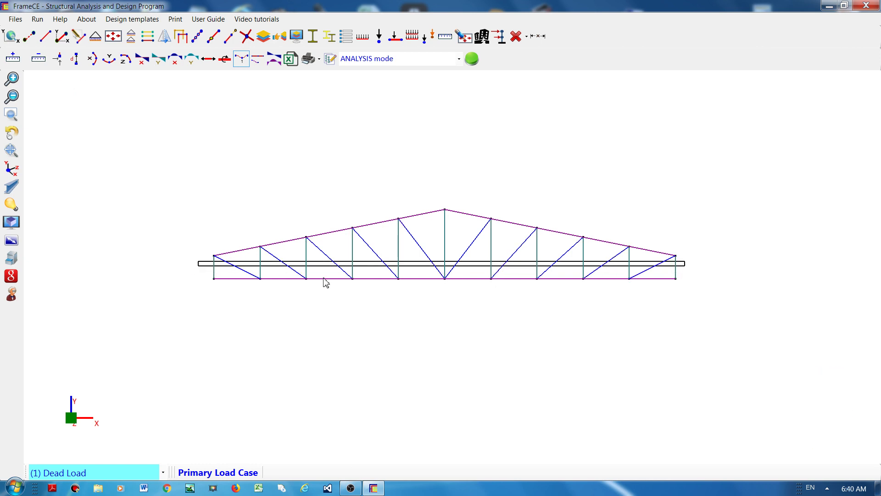
{"action": "right_click", "coordinate": [129, 131]}
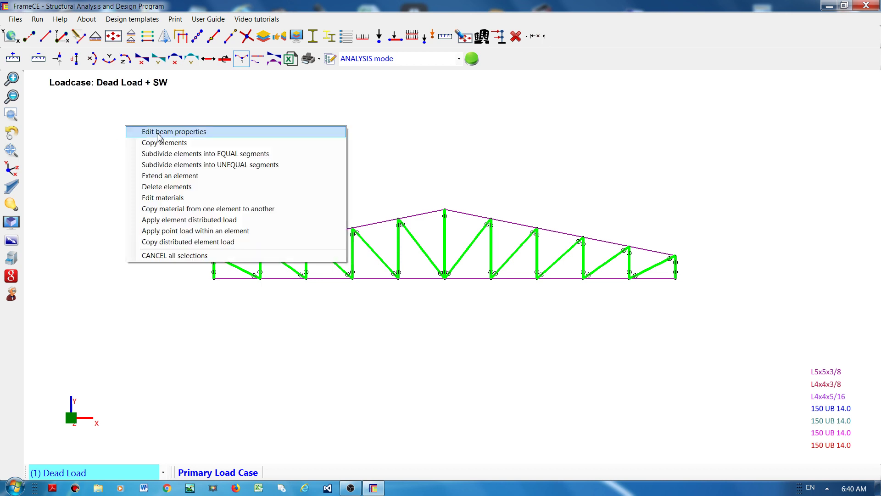
{"action": "left_click", "coordinate": [159, 133]}
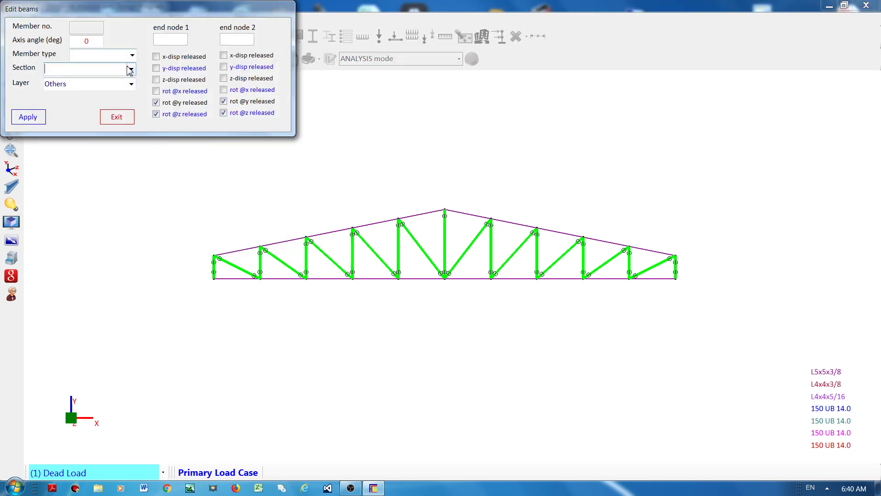
{"action": "left_click", "coordinate": [131, 69]}
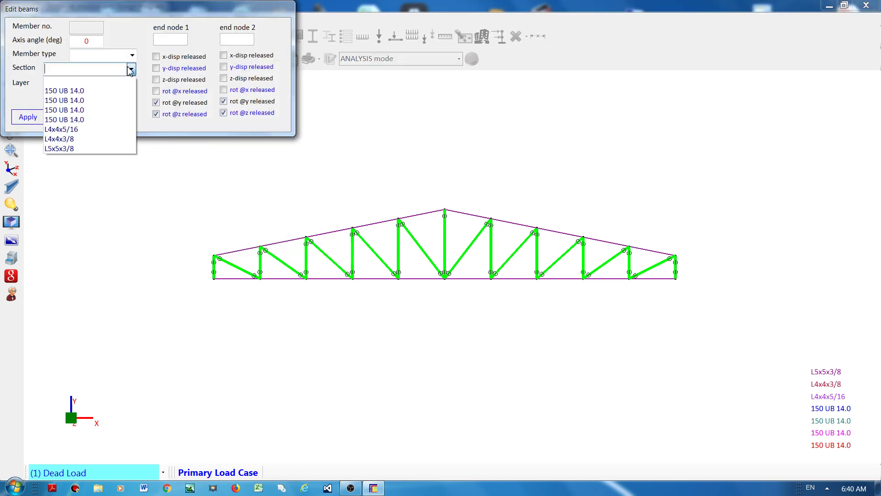
{"action": "left_click", "coordinate": [85, 140]}
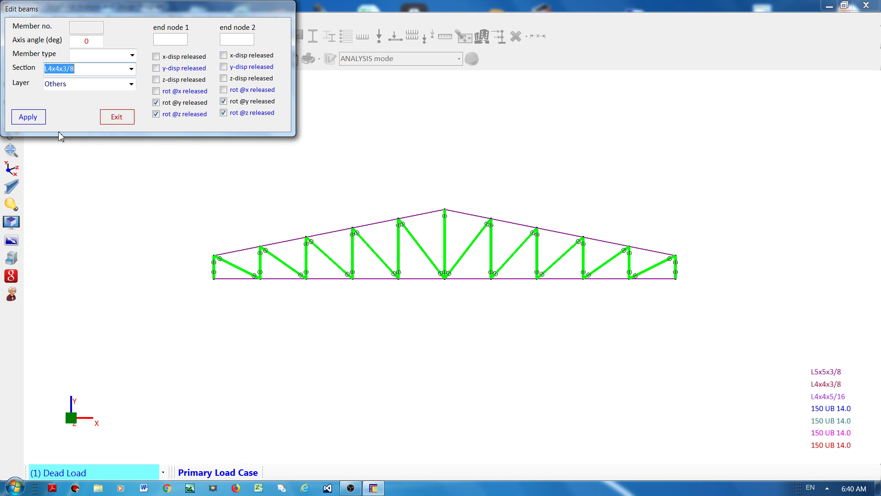
{"action": "left_click", "coordinate": [28, 117]}
{"action": "left_click", "coordinate": [116, 117]}
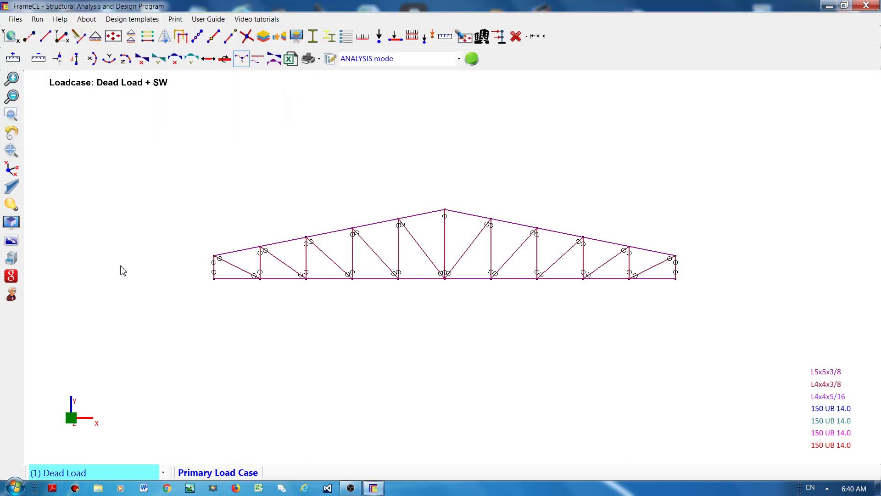
{"action": "left_click", "coordinate": [18, 188]}
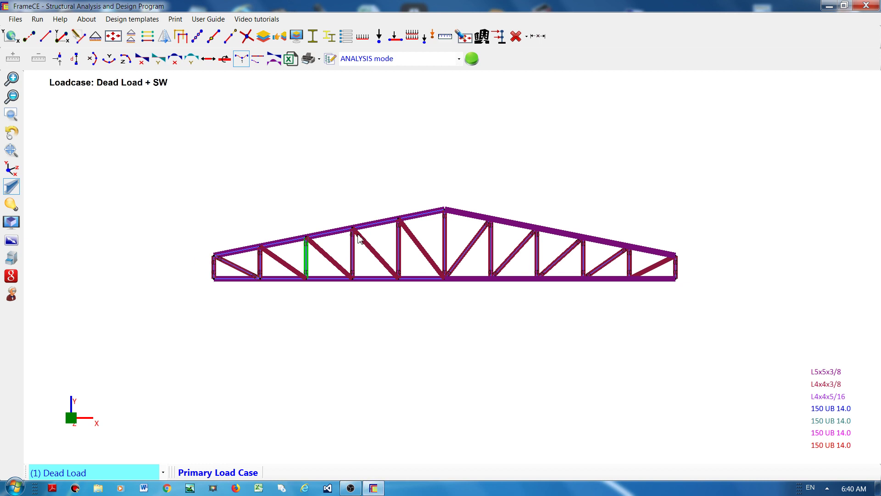
{"action": "left_click", "coordinate": [11, 188]}
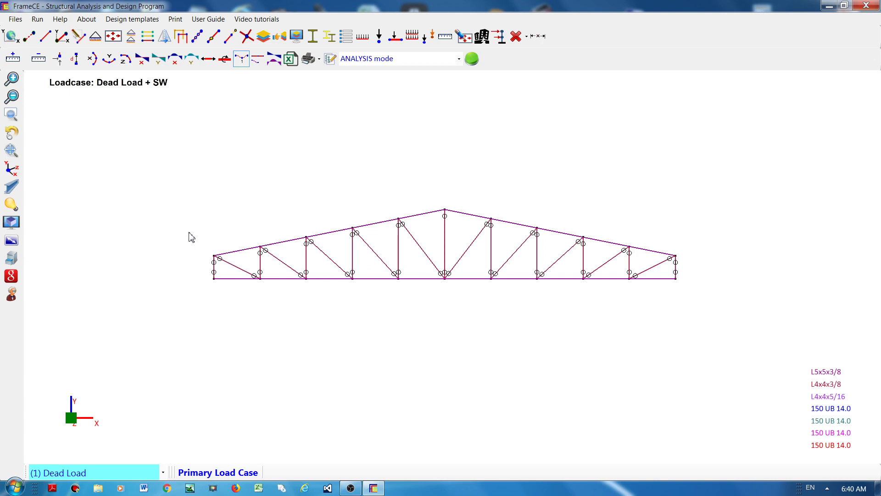
Step: Apply a -1.0 kN/m global Y load to all eight top-chord members in Dead Load
{"action": "left_click", "coordinate": [333, 233]}
{"action": "left_click", "coordinate": [372, 225]}
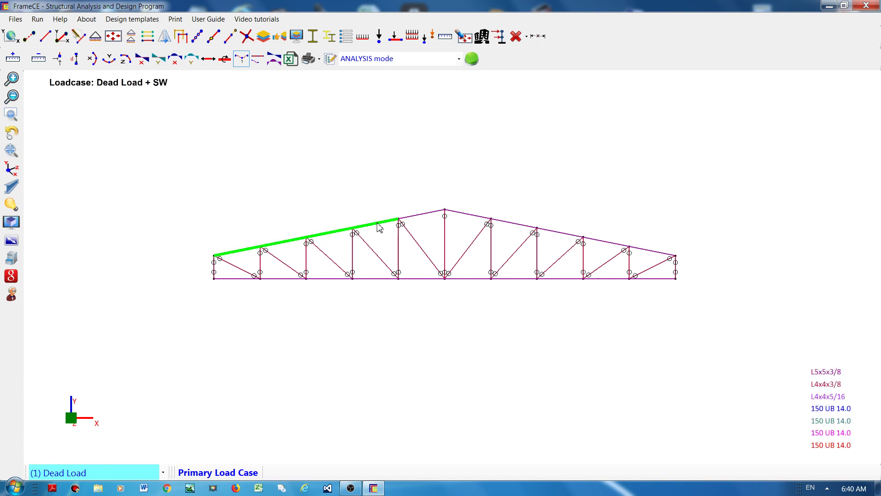
{"action": "left_click", "coordinate": [423, 215]}
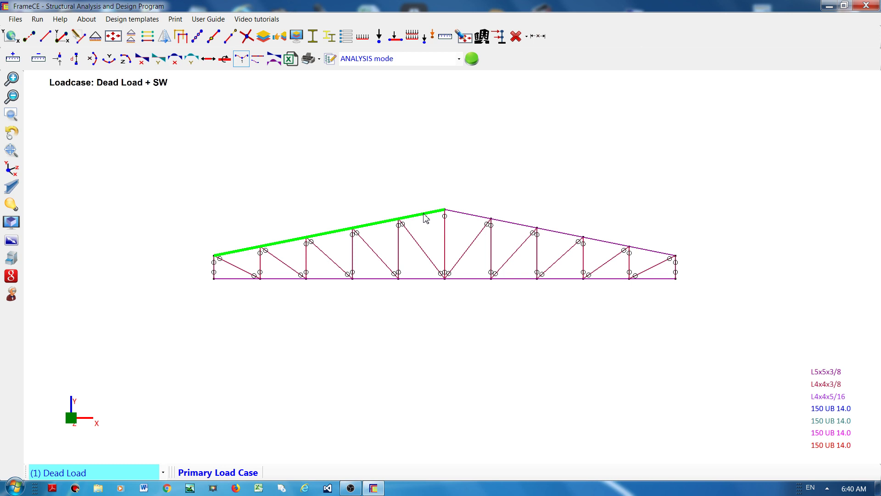
{"action": "left_click", "coordinate": [466, 214]}
{"action": "left_click", "coordinate": [513, 227]}
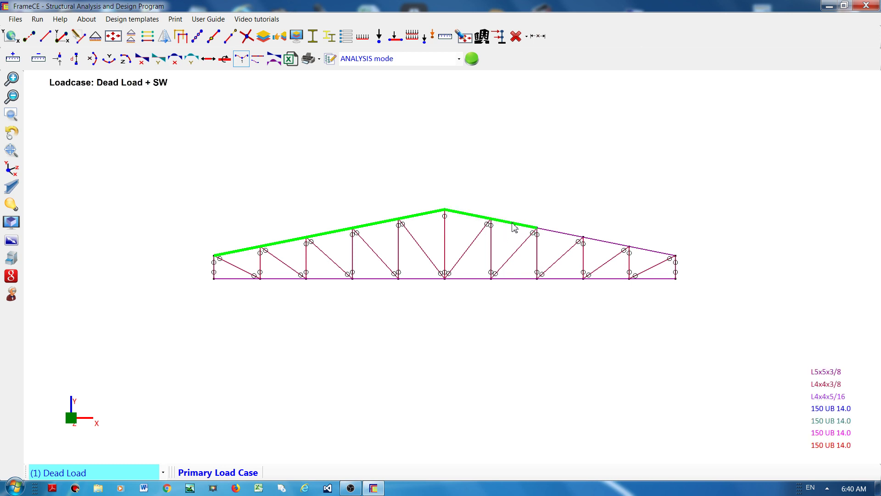
{"action": "left_click", "coordinate": [555, 233]}
{"action": "left_click", "coordinate": [606, 243]}
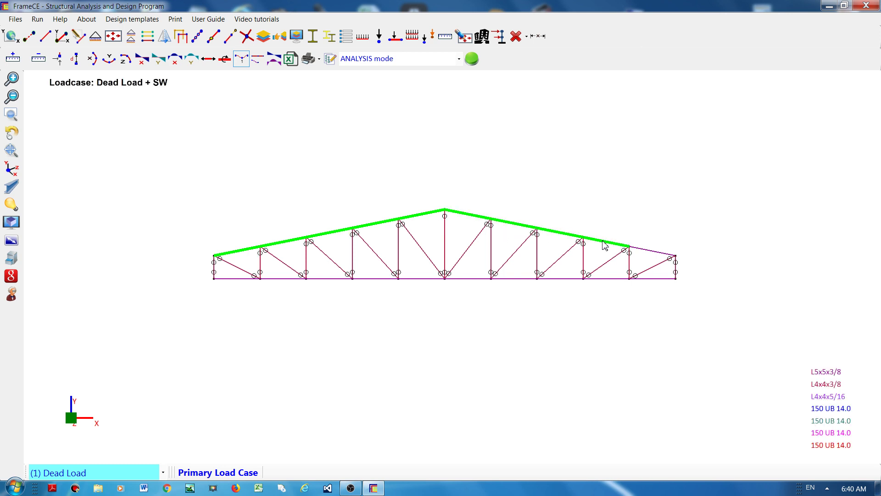
{"action": "left_click", "coordinate": [651, 252]}
{"action": "left_click", "coordinate": [364, 38]}
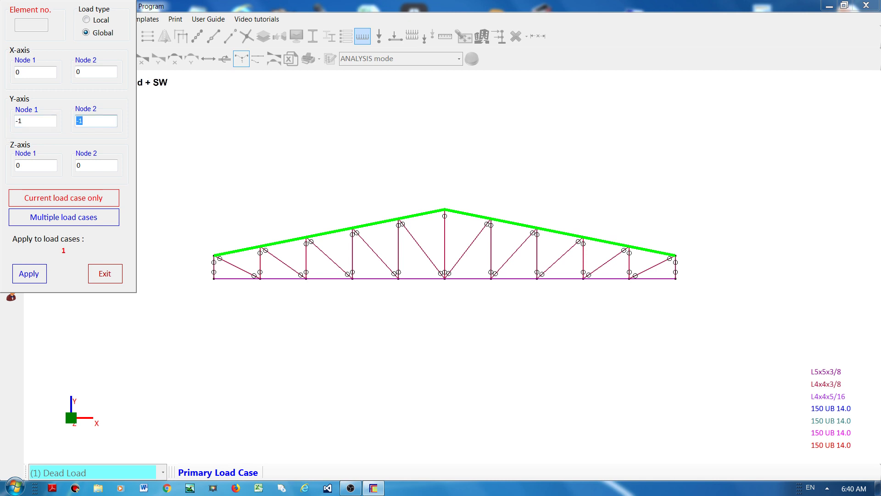
{"action": "left_click", "coordinate": [29, 274]}
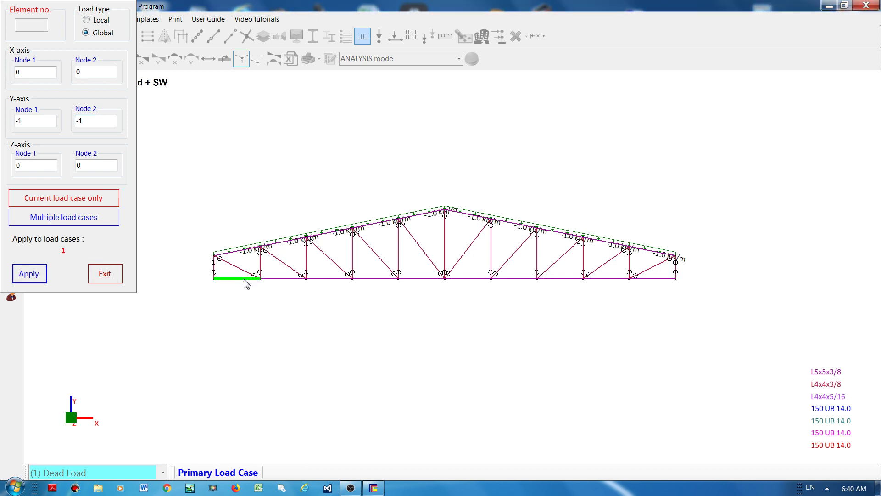
Step: Select every bottom-chord member from the left end to the right end
{"action": "left_click", "coordinate": [282, 284]}
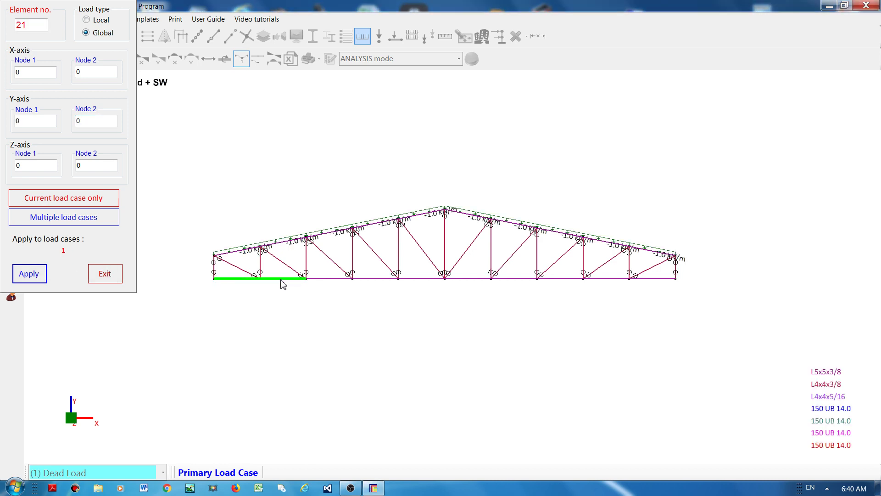
{"action": "left_click", "coordinate": [337, 282]}
{"action": "left_click", "coordinate": [379, 284]}
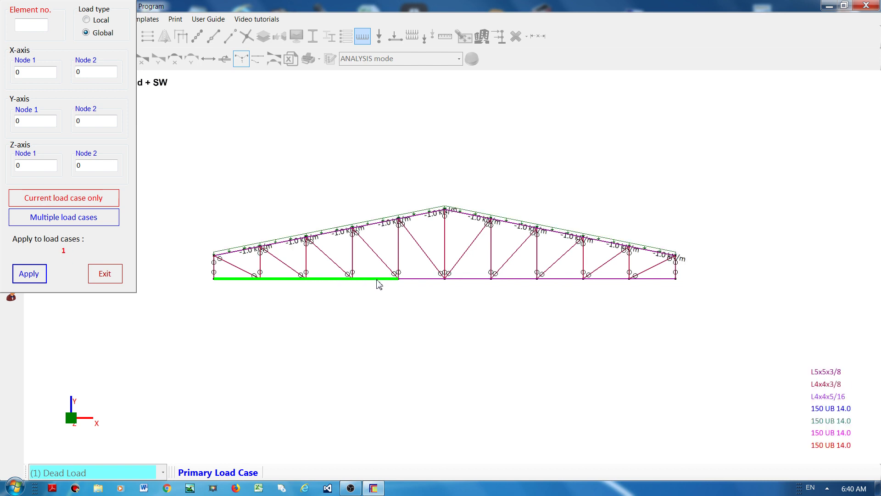
{"action": "left_click", "coordinate": [439, 285]}
{"action": "left_click", "coordinate": [478, 284]}
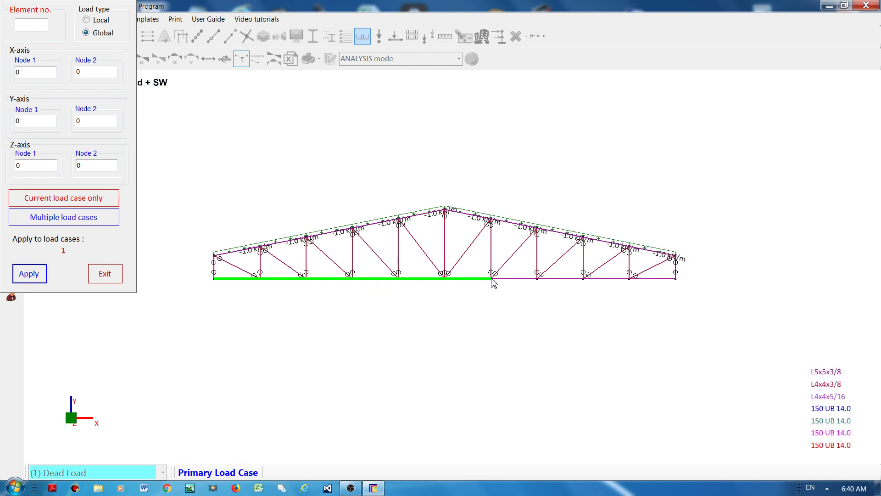
{"action": "left_click", "coordinate": [514, 283]}
{"action": "left_click", "coordinate": [567, 285]}
{"action": "left_click", "coordinate": [609, 284]}
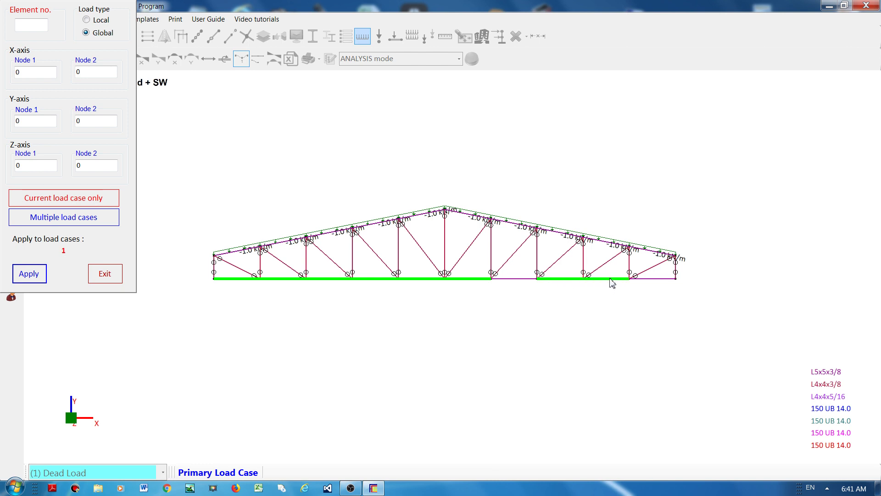
{"action": "left_click", "coordinate": [508, 283]}
{"action": "left_click", "coordinate": [660, 285]}
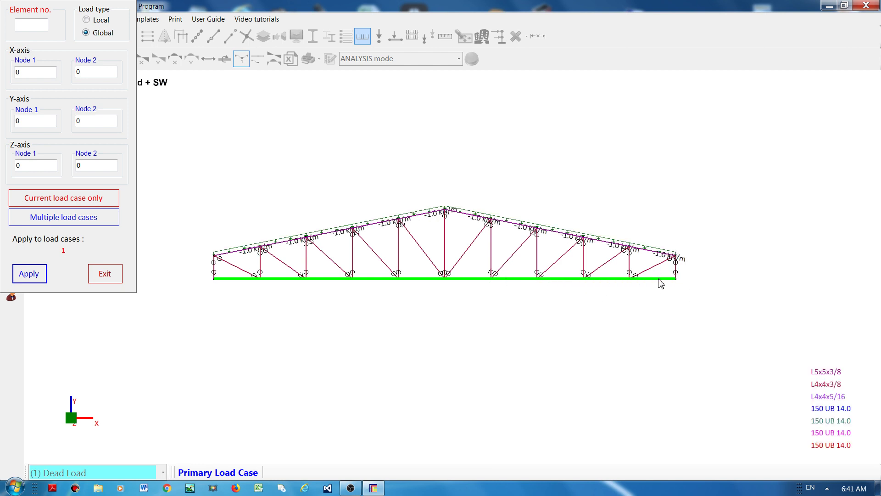
Step: Apply -1 kN/m at Y-axis Node 1 and Node 2 to the selected bottom chord
{"action": "left_click", "coordinate": [35, 121]}
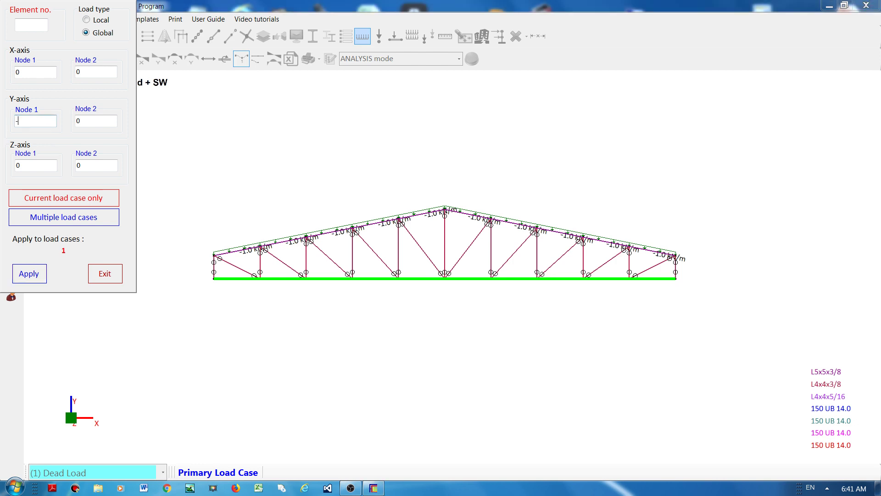
{"action": "key", "text": "Tab"}
{"action": "left_click", "coordinate": [36, 274]}
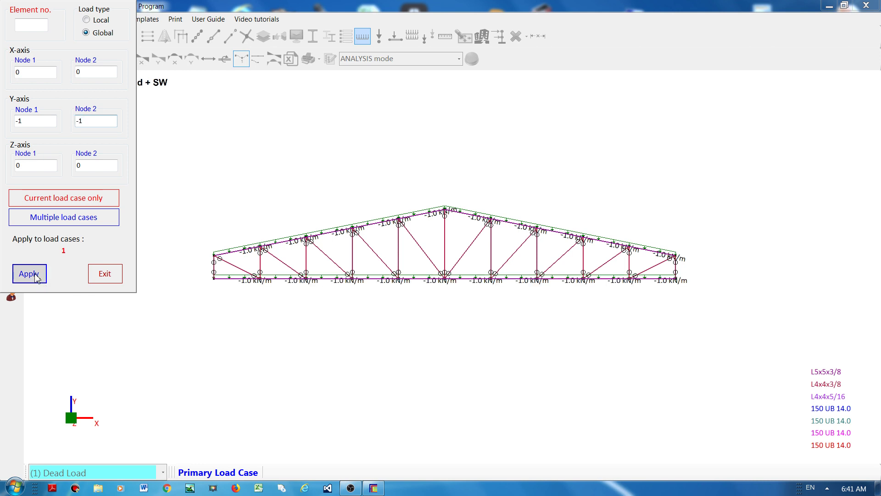
{"action": "left_click", "coordinate": [111, 276]}
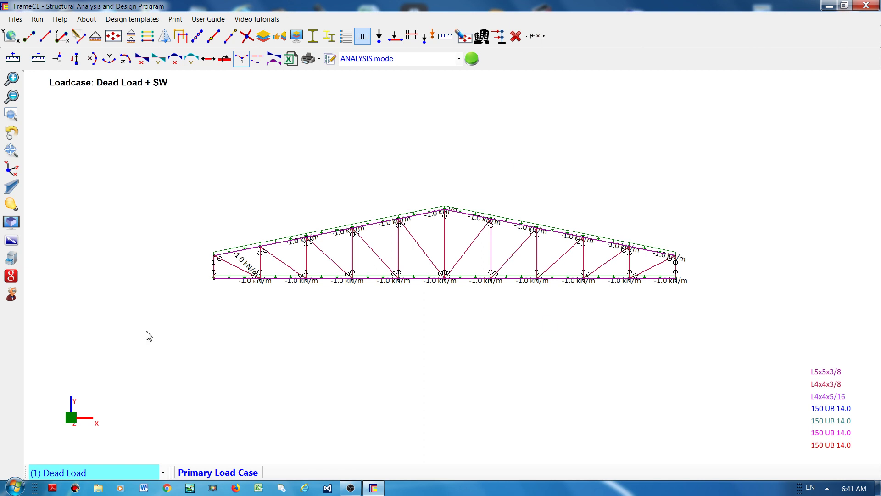
Step: Switch to the Live Load case and select all top-chord members
{"action": "left_click", "coordinate": [163, 472]}
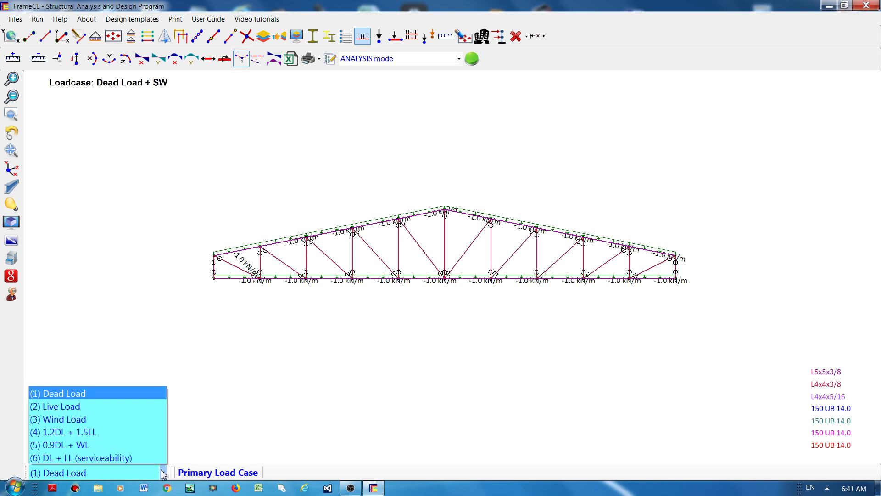
{"action": "left_click", "coordinate": [63, 411]}
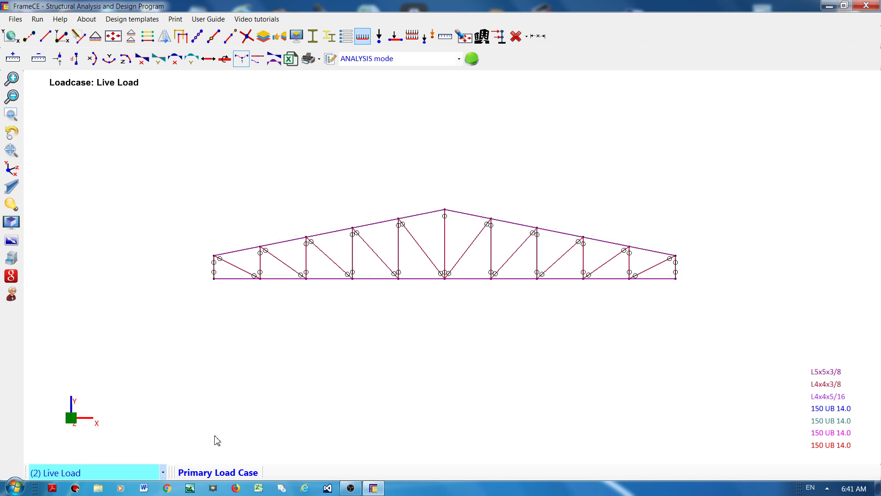
{"action": "left_click", "coordinate": [333, 234]}
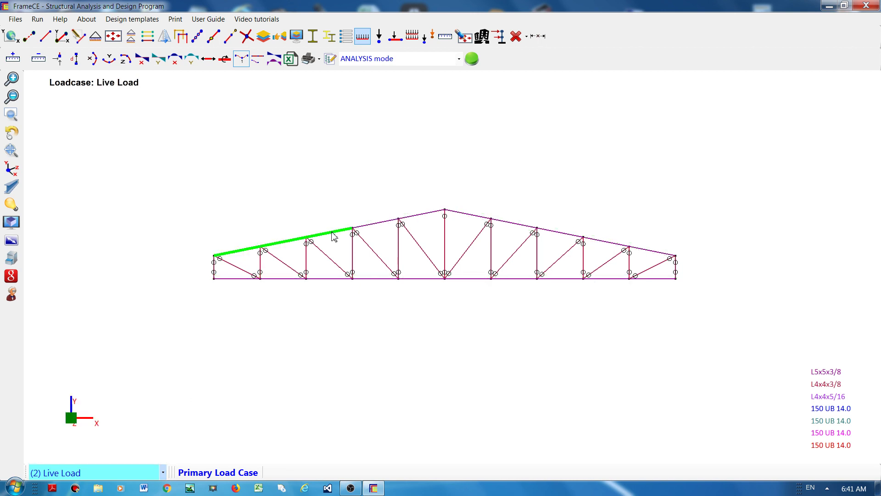
{"action": "left_click", "coordinate": [376, 224]}
{"action": "left_click", "coordinate": [423, 215]}
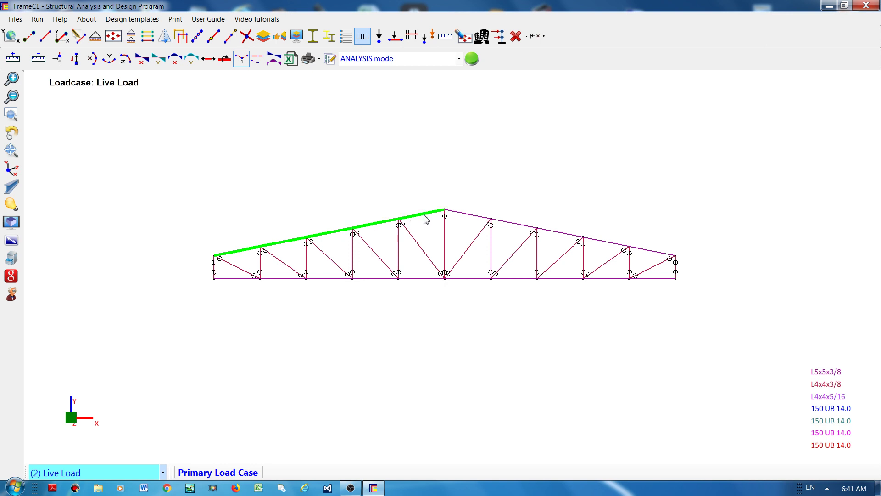
{"action": "left_click", "coordinate": [468, 215]}
{"action": "left_click", "coordinate": [514, 223]}
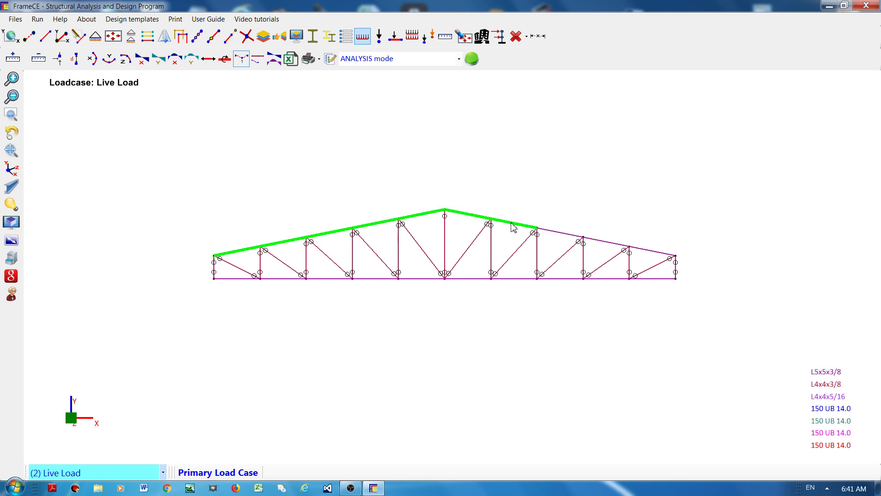
{"action": "left_click", "coordinate": [559, 233]}
{"action": "left_click", "coordinate": [614, 245]}
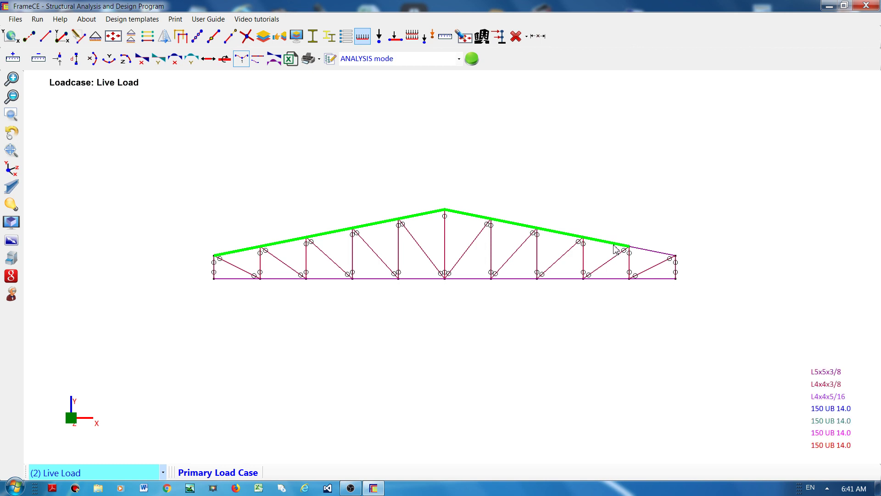
{"action": "left_click", "coordinate": [651, 250]}
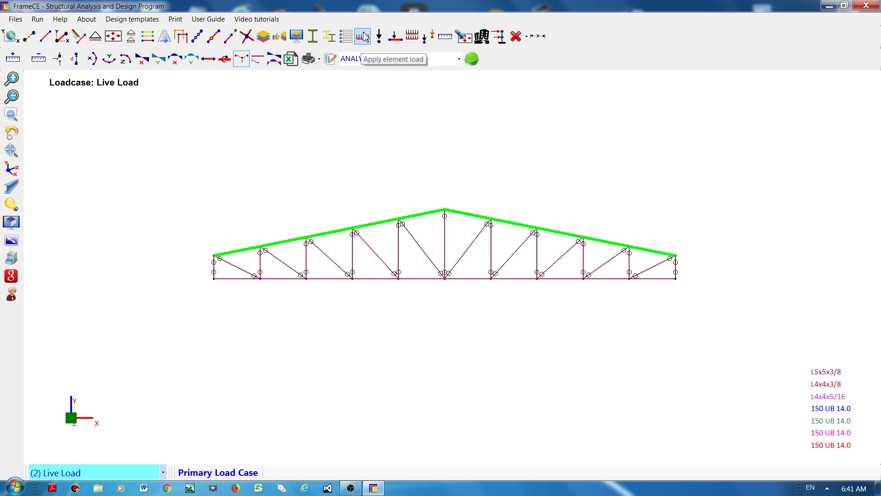
Step: Apply a -1.0 kN/m global Y distributed load to the selected top chord
{"action": "right_click", "coordinate": [208, 119]}
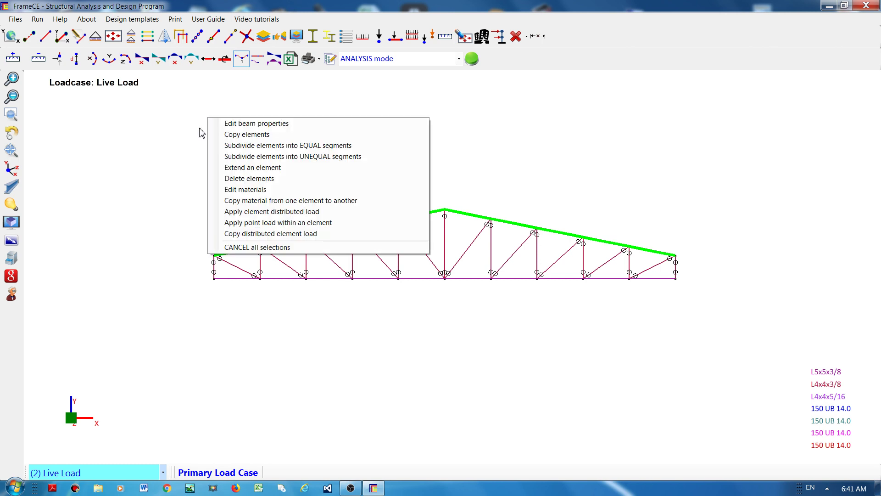
{"action": "left_click", "coordinate": [253, 215]}
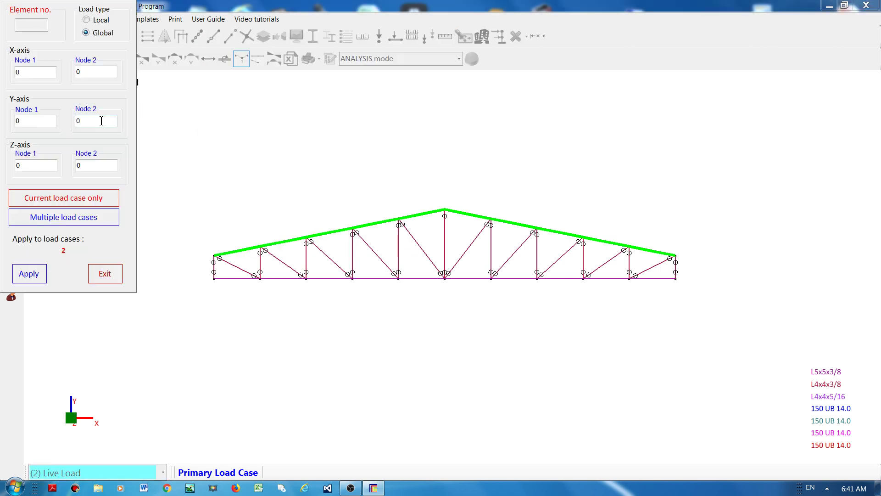
{"action": "double_click", "coordinate": [38, 122]}
{"action": "left_click", "coordinate": [28, 274]}
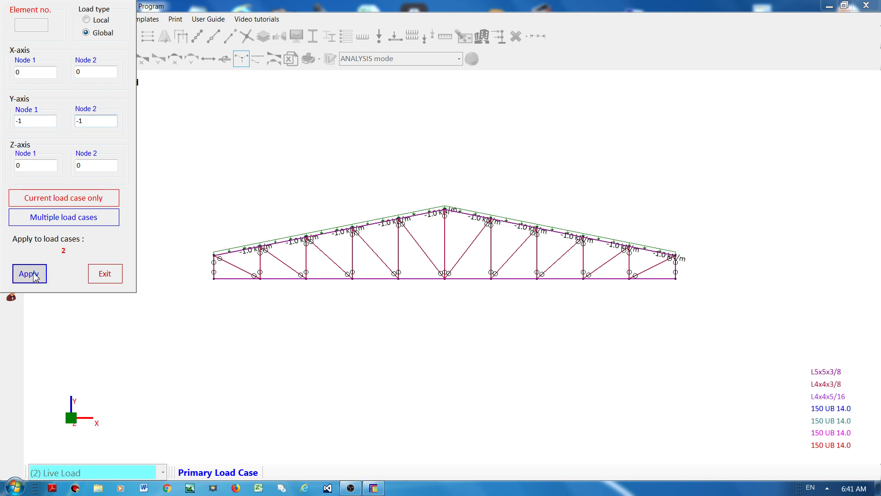
{"action": "left_click", "coordinate": [103, 274]}
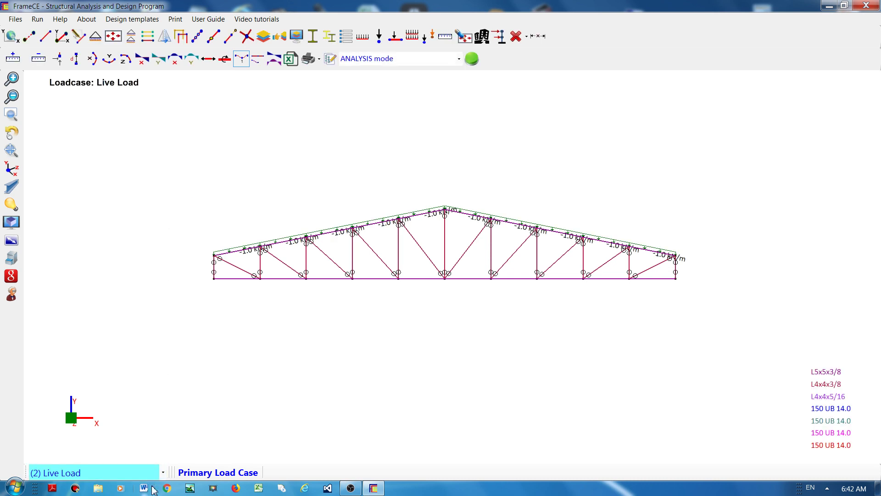
Step: Switch to the Wind Load case and select all top-chord members
{"action": "left_click", "coordinate": [163, 473]}
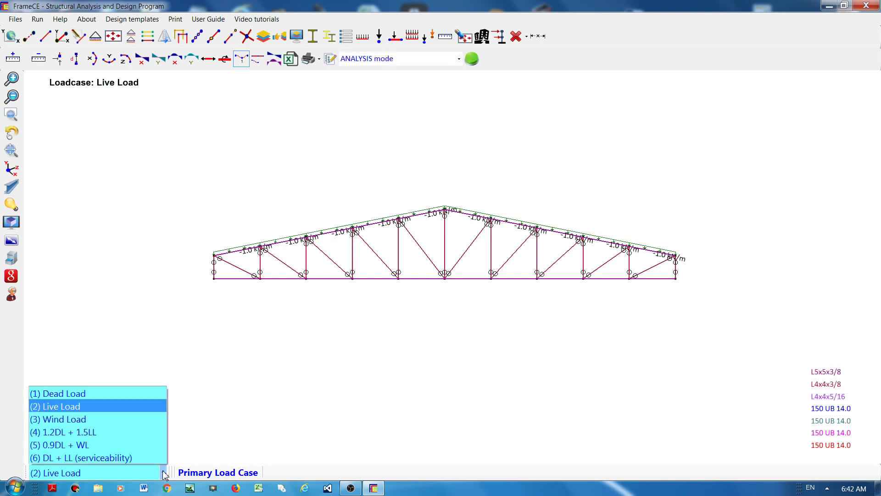
{"action": "left_click", "coordinate": [92, 419]}
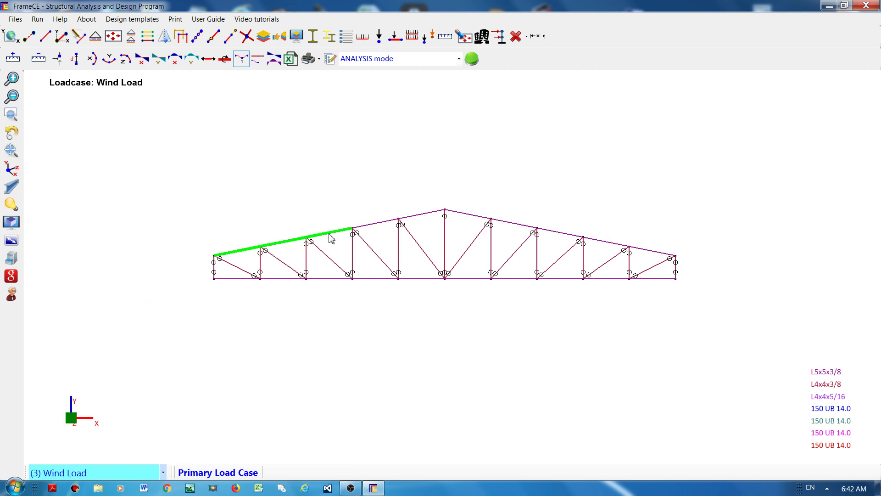
{"action": "left_click", "coordinate": [352, 228]}
{"action": "left_click", "coordinate": [432, 214]}
{"action": "left_click", "coordinate": [463, 214]}
{"action": "left_click", "coordinate": [520, 226]}
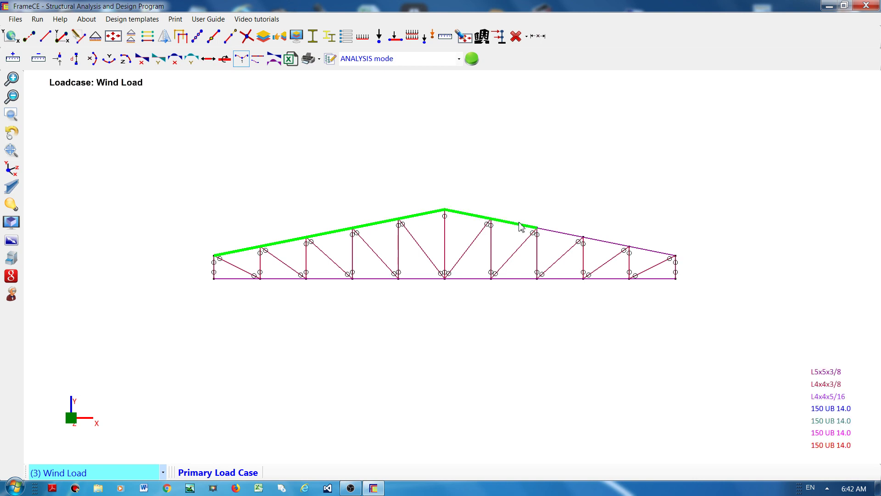
{"action": "left_click", "coordinate": [555, 233]}
{"action": "left_click", "coordinate": [602, 241]}
{"action": "left_click", "coordinate": [641, 249]}
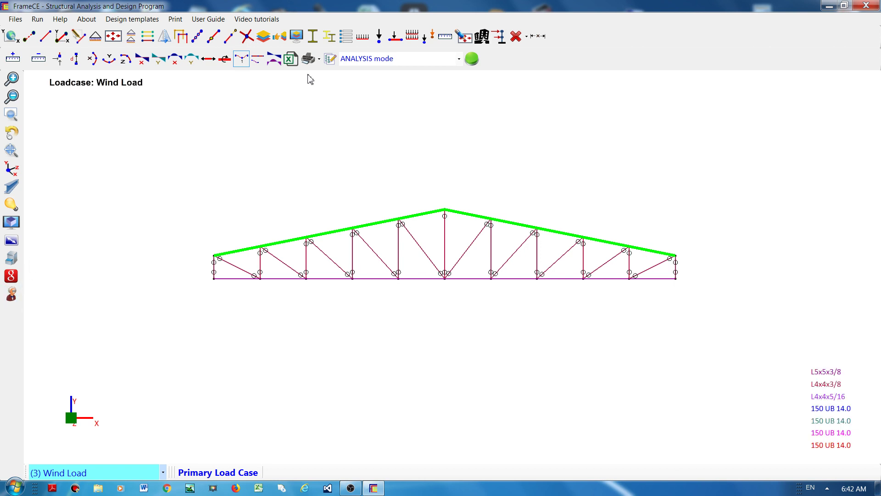
Step: Apply -1.5 kN/m along the local Major axis at Node 1 and Node 2
{"action": "left_click", "coordinate": [363, 36]}
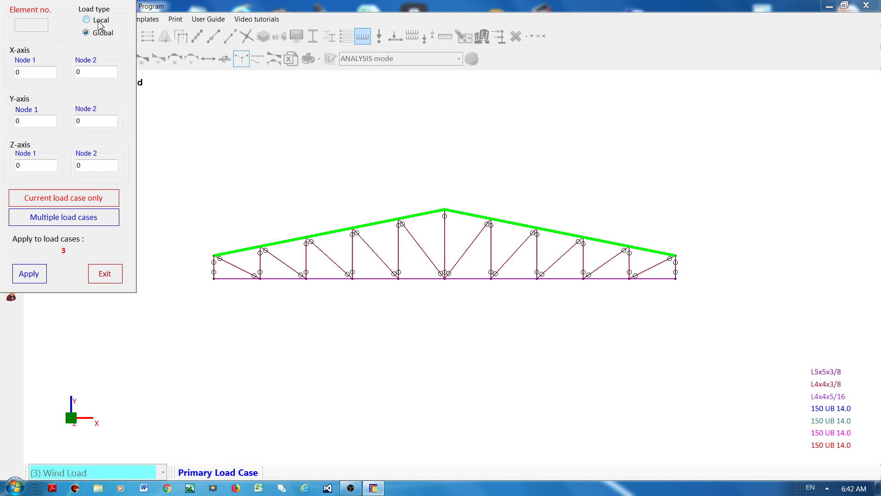
{"action": "left_click", "coordinate": [99, 22]}
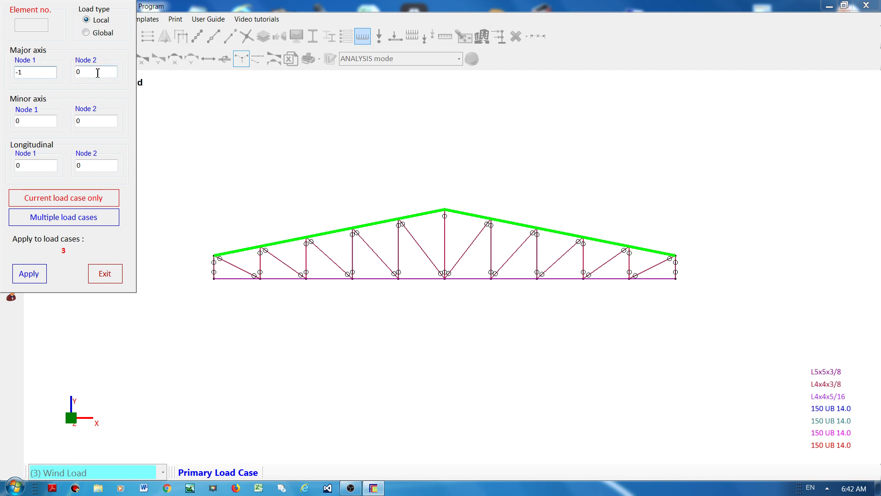
{"action": "double_click", "coordinate": [79, 72]}
{"action": "left_click", "coordinate": [50, 72]}
{"action": "left_click", "coordinate": [112, 75]}
{"action": "type", "text": ".5"}
{"action": "left_click", "coordinate": [30, 273]}
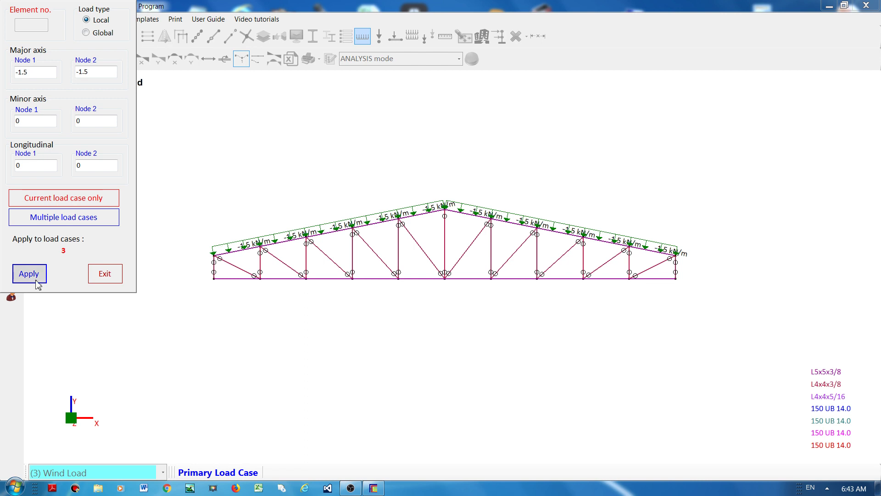
{"action": "left_click", "coordinate": [105, 275]}
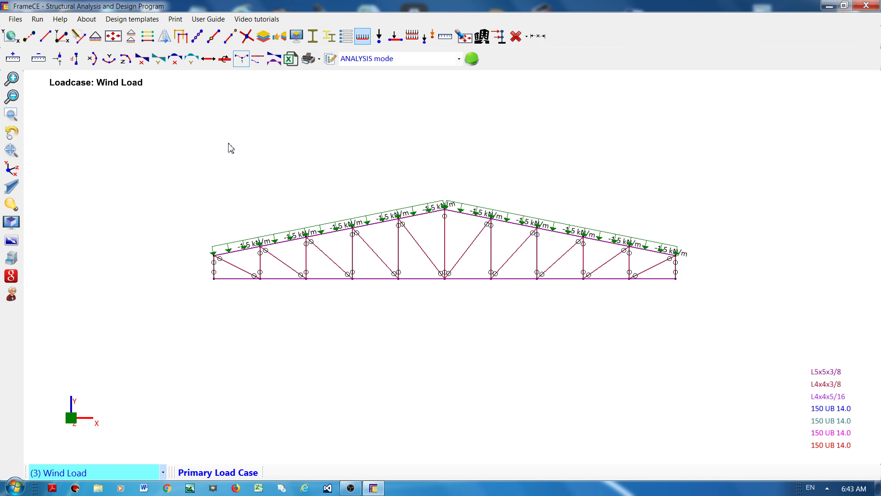
Step: Show Dead Load, run the linear analysis, and dismiss the support-condition error and completion messages
{"action": "left_click", "coordinate": [163, 474]}
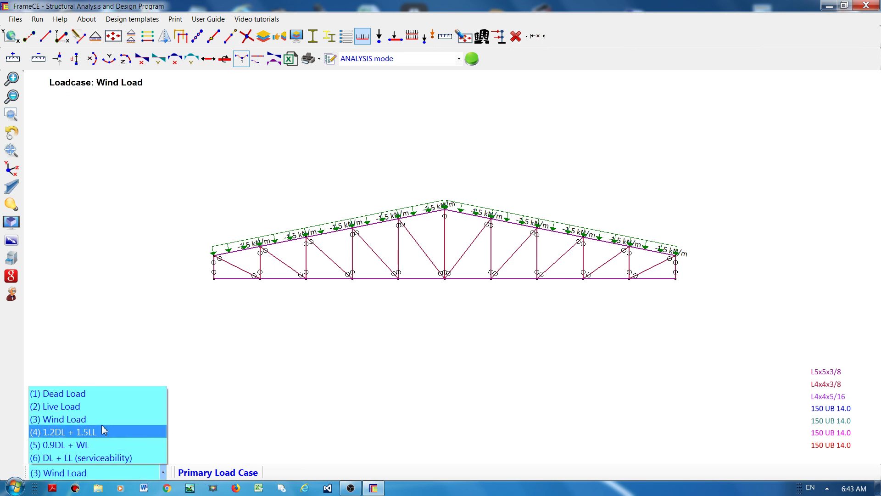
{"action": "left_click", "coordinate": [97, 393]}
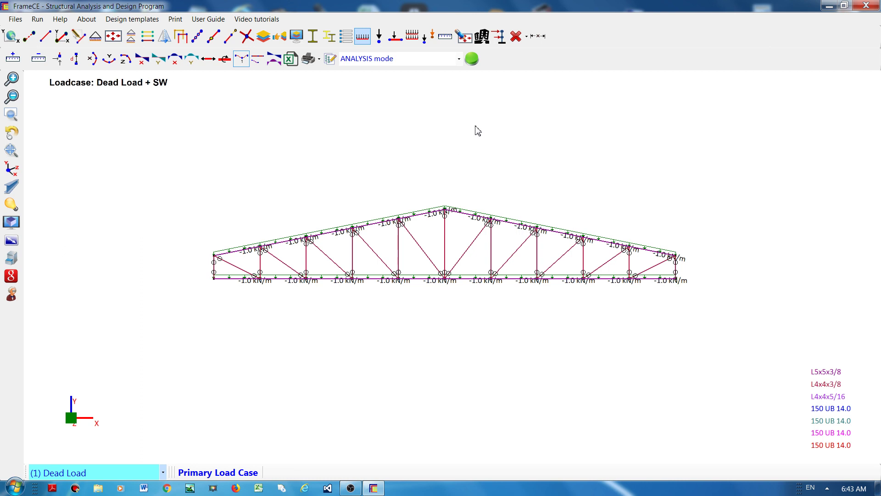
{"action": "left_click", "coordinate": [471, 58]}
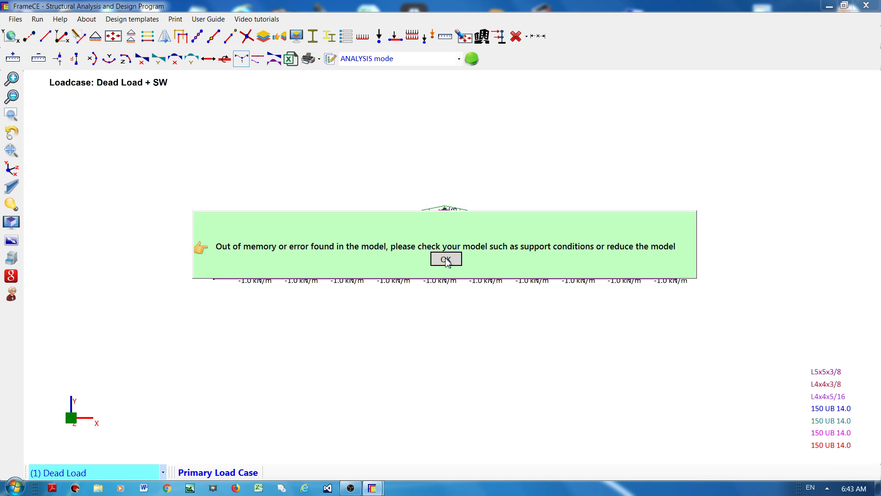
{"action": "left_click", "coordinate": [446, 260]}
{"action": "left_click", "coordinate": [445, 260]}
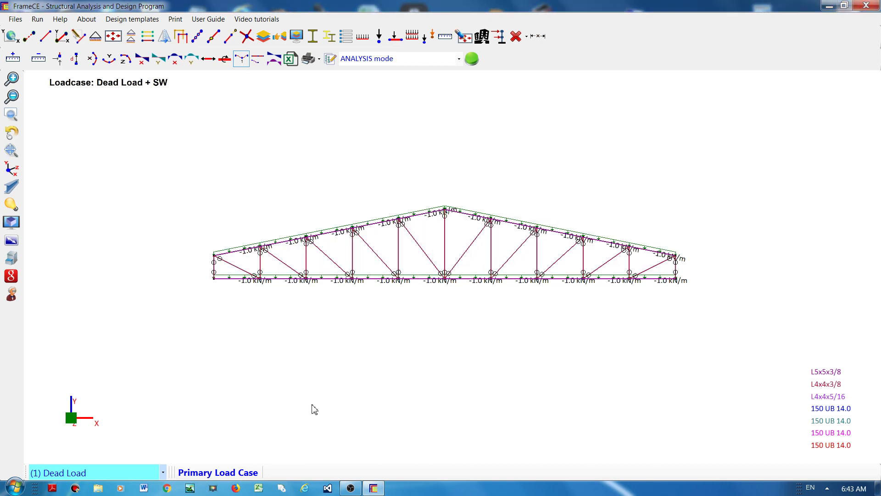
Step: Make both truss end nodes Hinge (pinned) supports
{"action": "left_click", "coordinate": [213, 280]}
{"action": "left_click", "coordinate": [97, 37]}
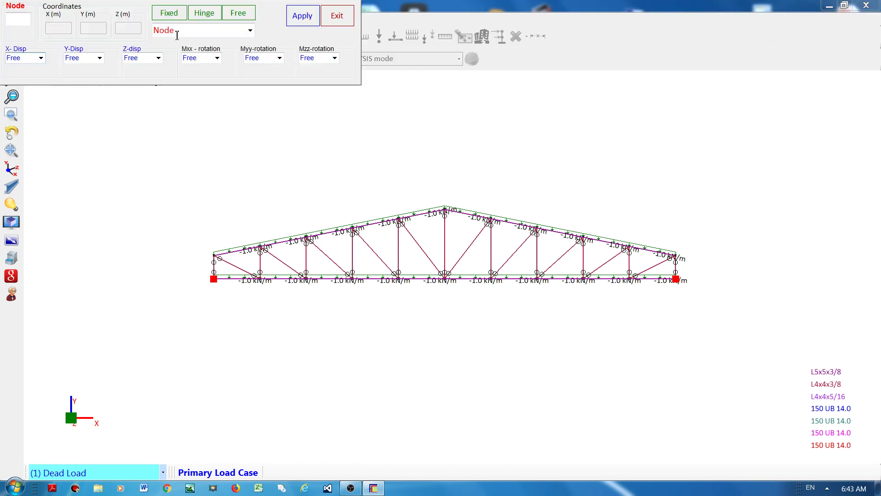
{"action": "left_click", "coordinate": [206, 14]}
{"action": "left_click", "coordinate": [303, 16]}
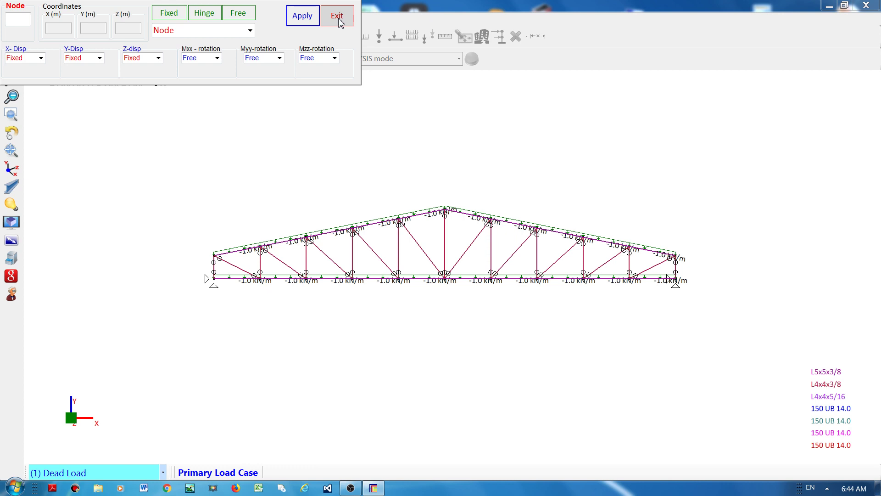
{"action": "left_click", "coordinate": [339, 20]}
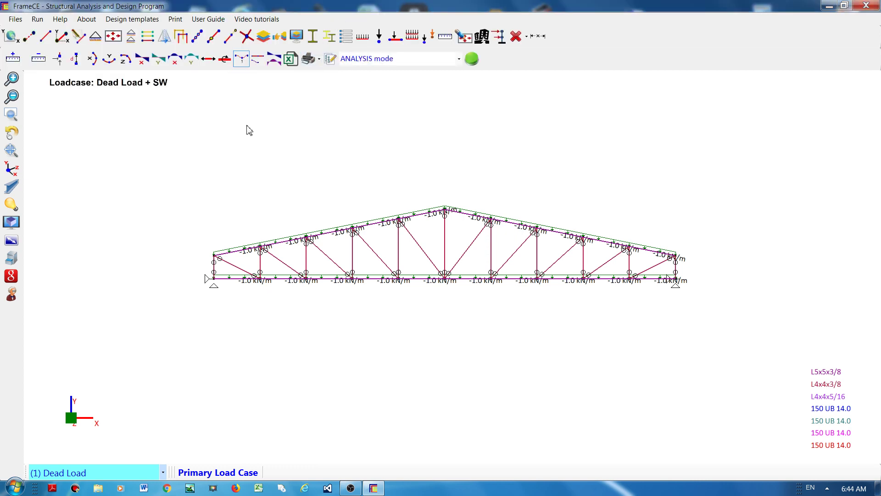
Step: Toggle the 3-D member view on and off, then rerun the linear analysis
{"action": "left_click", "coordinate": [12, 188]}
{"action": "left_click", "coordinate": [12, 187]}
{"action": "left_click", "coordinate": [472, 59]}
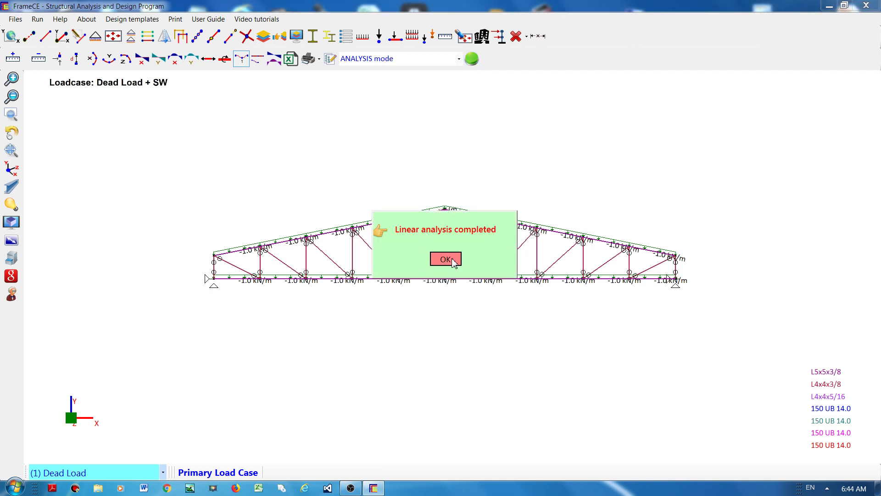
Step: View the analysed truss as a solid 3-D model, then return to the line view
{"action": "left_click", "coordinate": [446, 258]}
{"action": "left_click", "coordinate": [474, 215]}
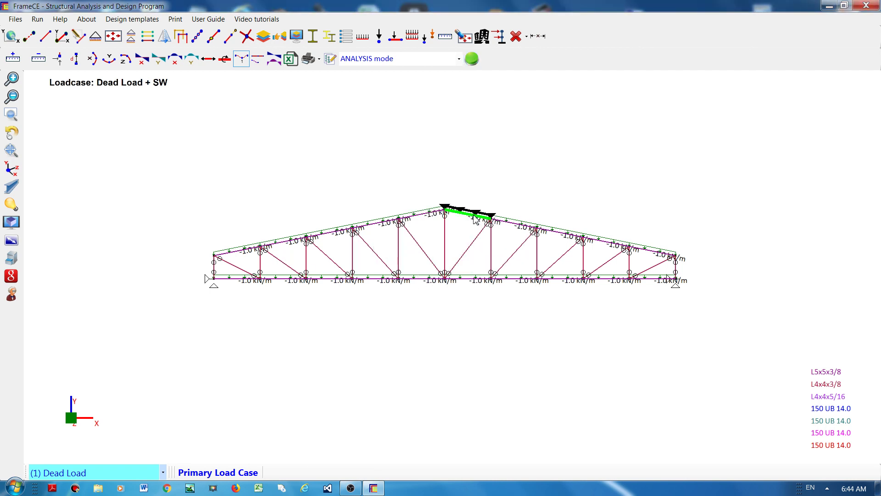
{"action": "left_click", "coordinate": [11, 133]}
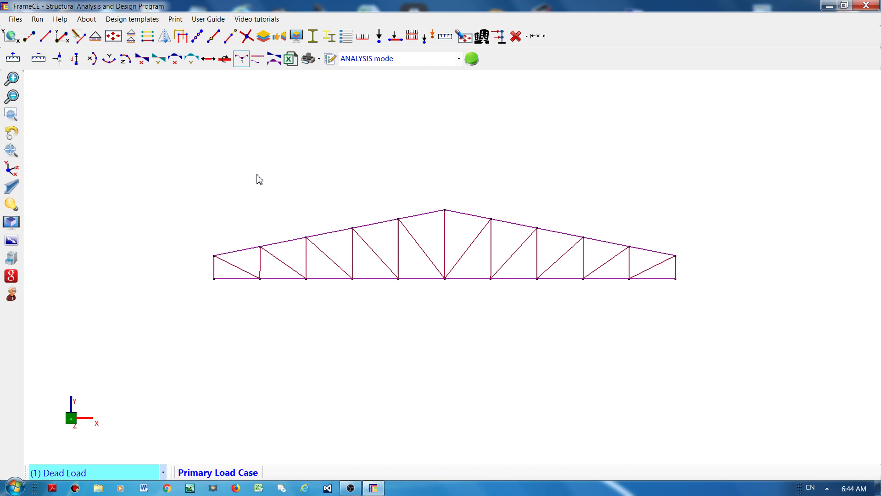
{"action": "left_click", "coordinate": [11, 186]}
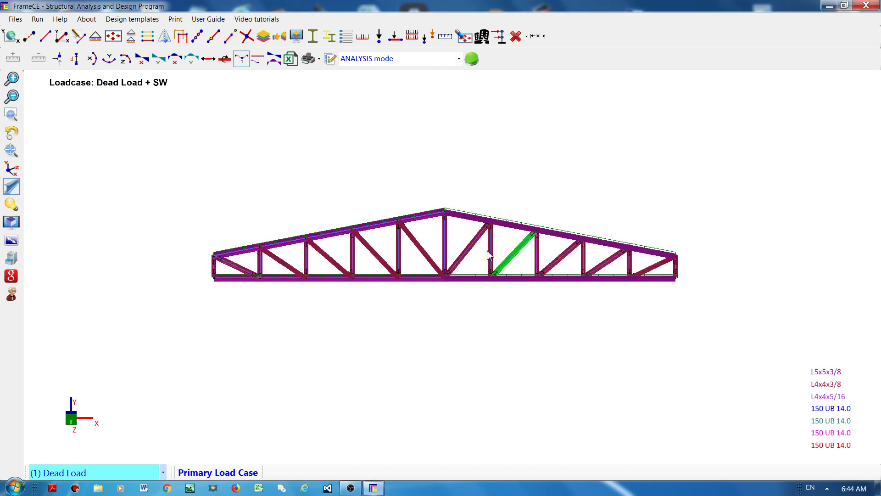
{"action": "scroll", "coordinate": [456, 239], "scroll_direction": "up", "scroll_amount": 2}
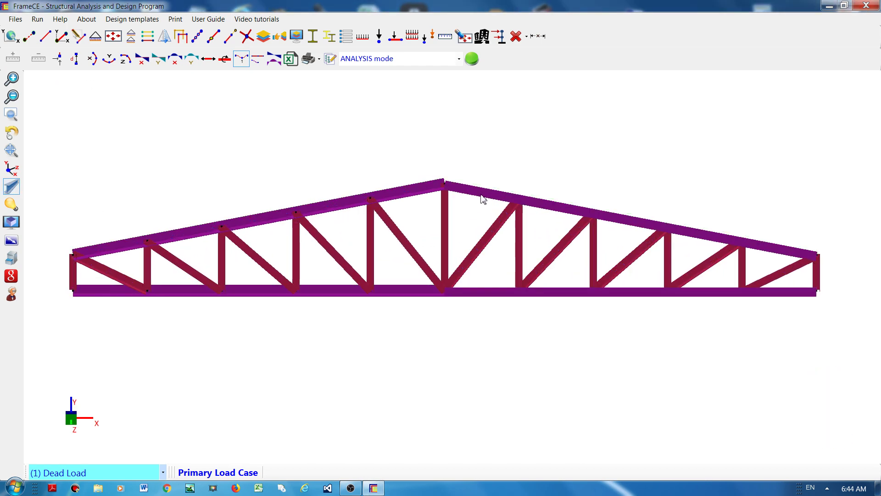
{"action": "scroll", "coordinate": [483, 199], "scroll_direction": "down", "scroll_amount": 1}
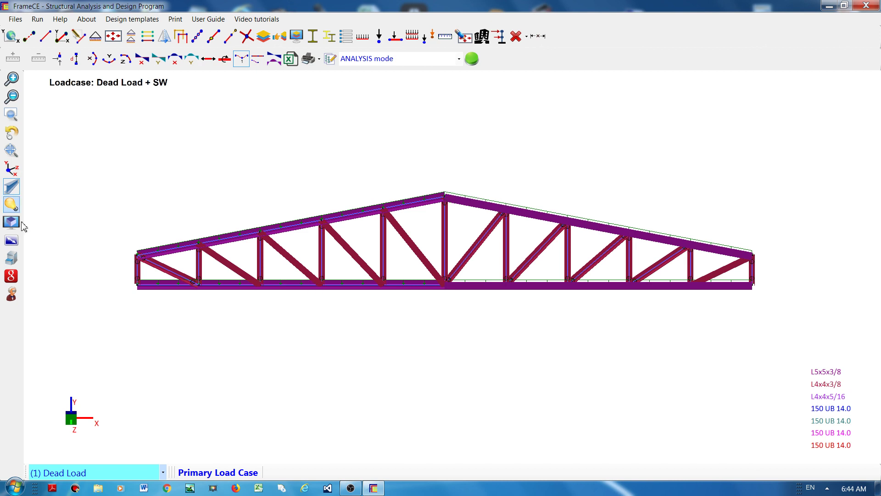
{"action": "left_click", "coordinate": [11, 185]}
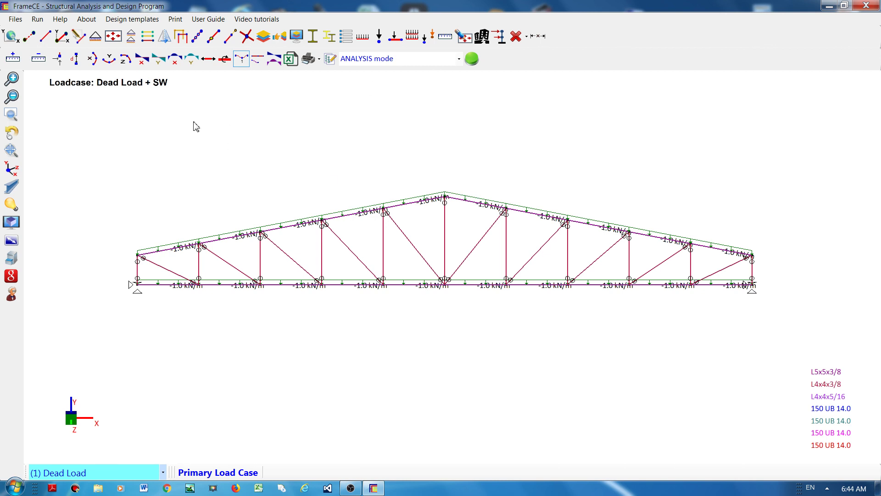
Step: Switch to DESIGN - Linear analysis and check strength for 1.2DL + 1.5LL and 0.9DL + WL
{"action": "left_click", "coordinate": [458, 59]}
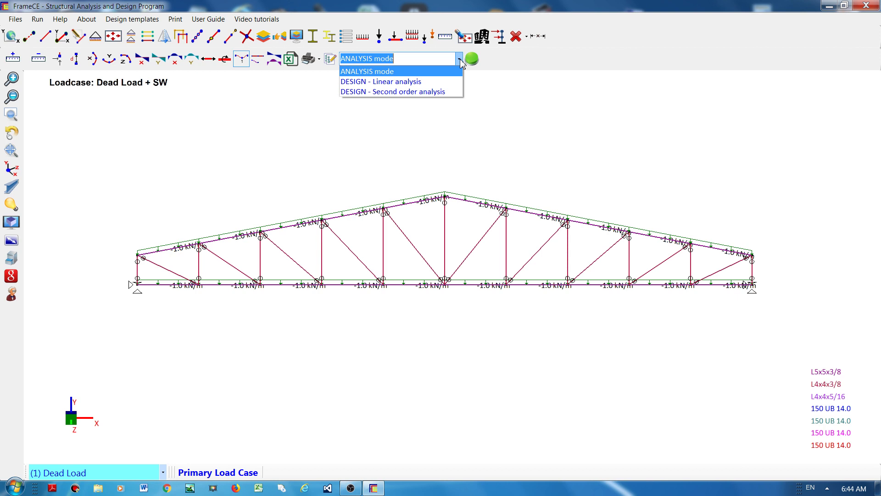
{"action": "left_click", "coordinate": [382, 82]}
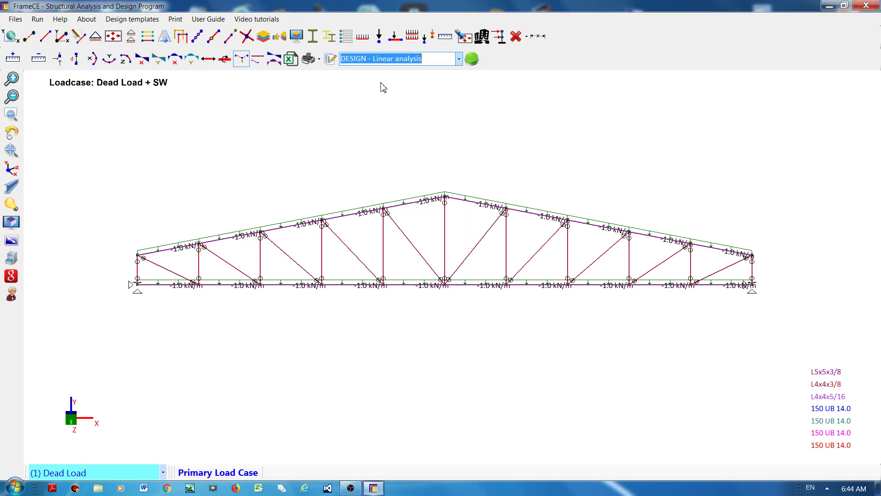
{"action": "left_click", "coordinate": [440, 260]}
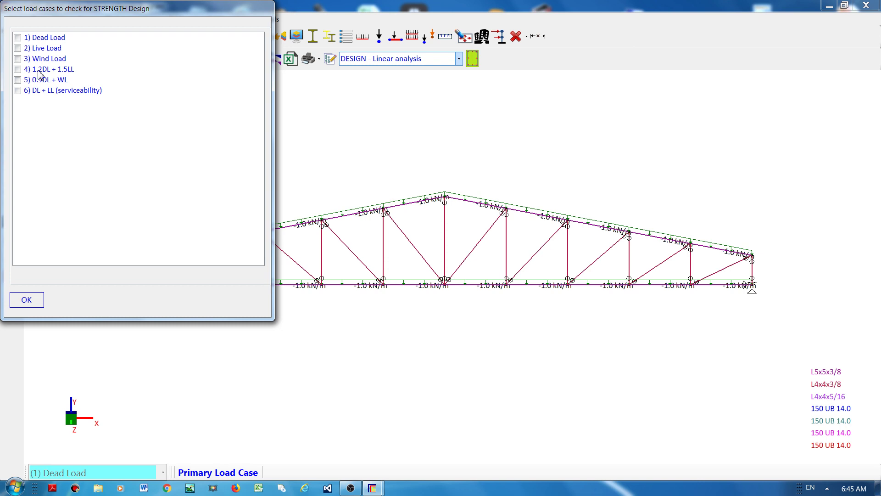
{"action": "left_click", "coordinate": [39, 72]}
{"action": "left_click", "coordinate": [40, 81]}
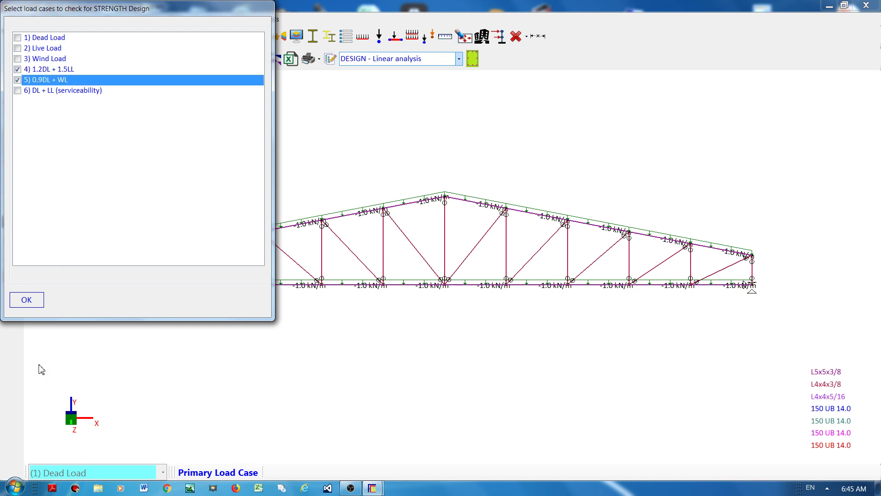
{"action": "left_click", "coordinate": [27, 300]}
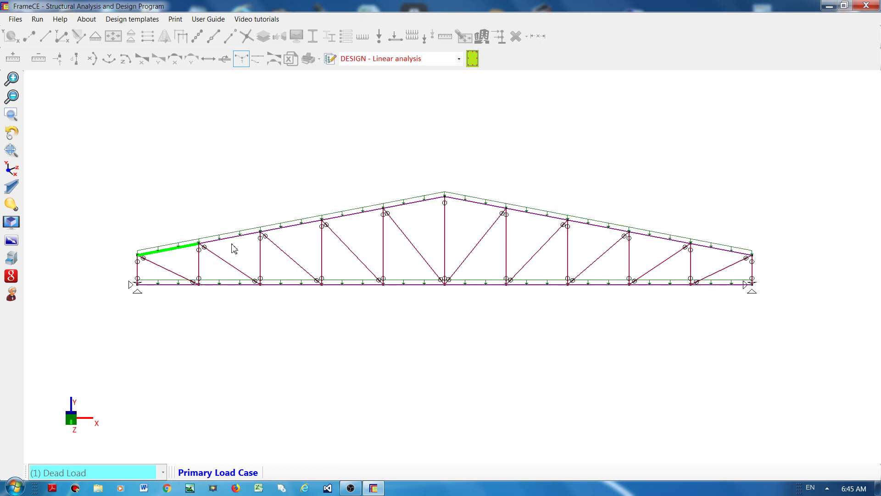
Step: Select all eight top-chord members, left end over the apex to the right end
{"action": "left_click", "coordinate": [290, 233]}
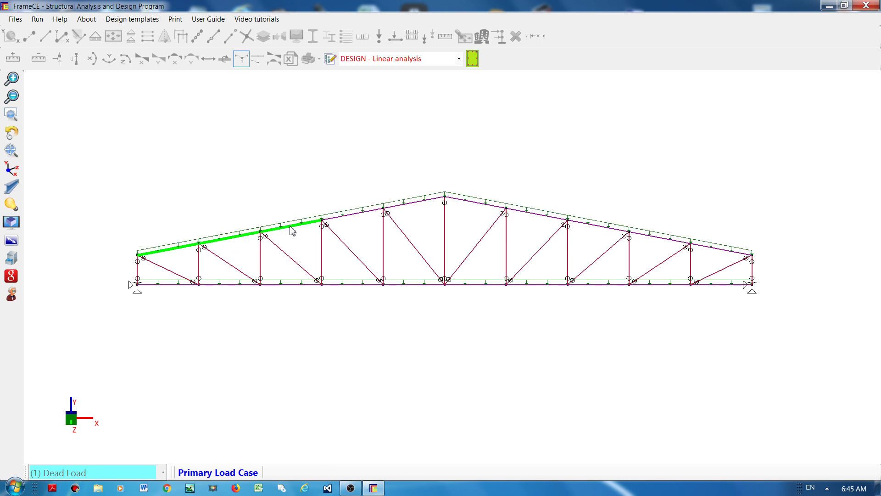
{"action": "left_click", "coordinate": [362, 219]}
{"action": "left_click", "coordinate": [416, 201]}
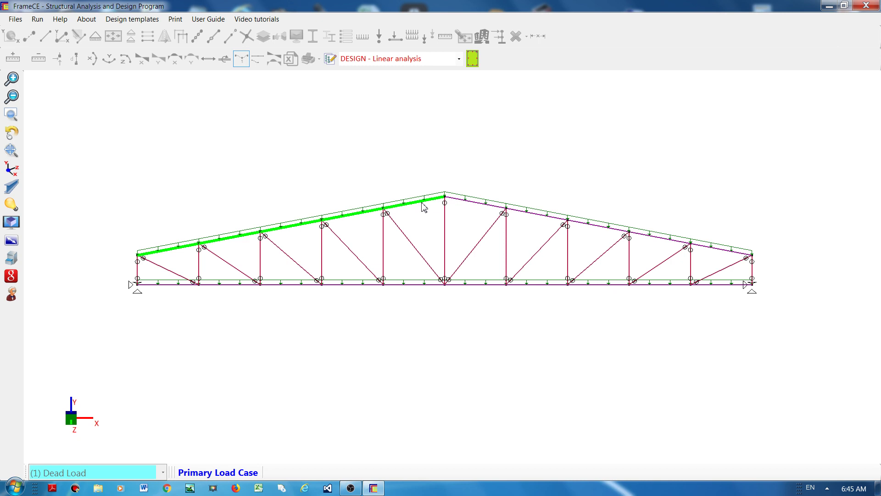
{"action": "left_click", "coordinate": [473, 203]}
{"action": "left_click", "coordinate": [547, 218]}
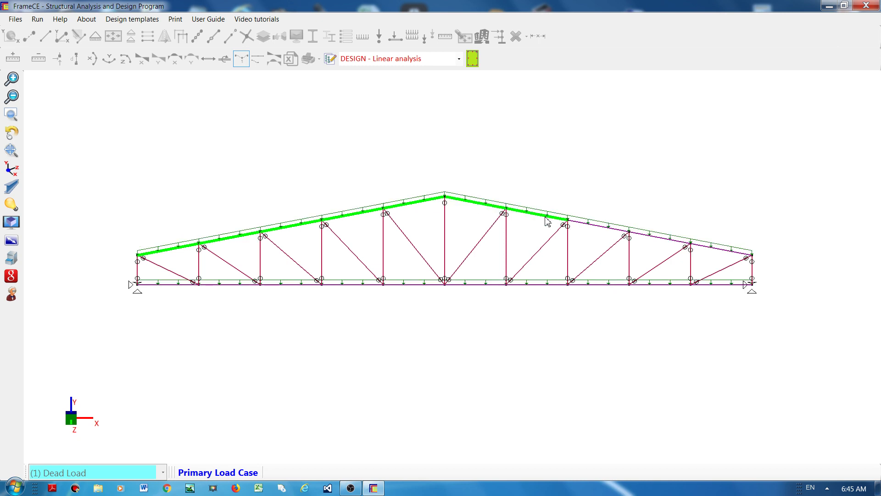
{"action": "left_click", "coordinate": [606, 233]}
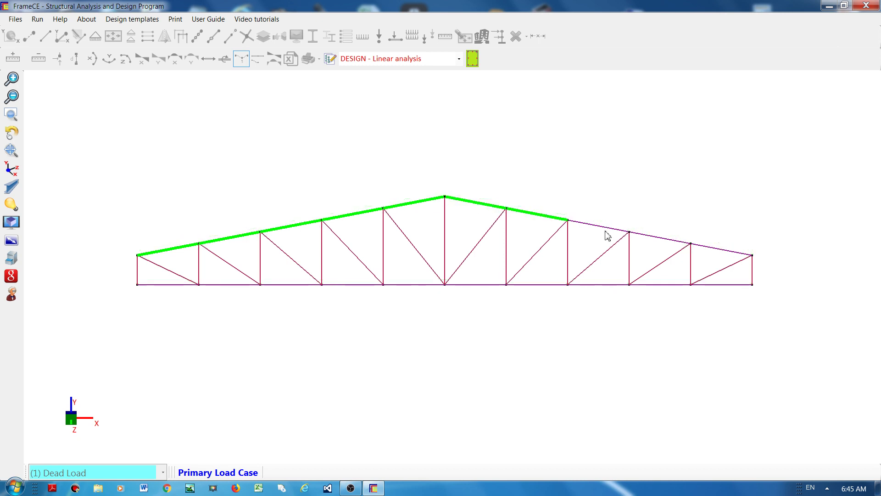
{"action": "left_click", "coordinate": [668, 240]}
{"action": "left_click", "coordinate": [714, 249]}
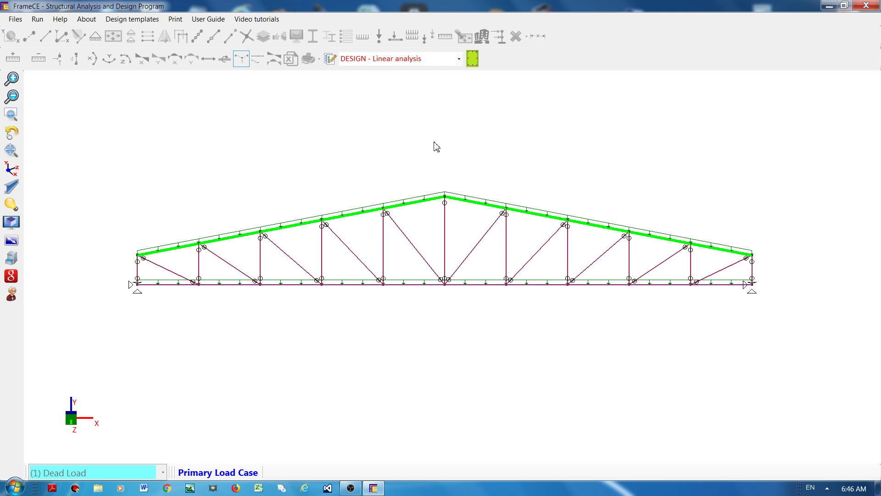
Step: Design the selected top chord as a Single angle, opening the Excel check for L 2 x 2 x 1/8
{"action": "left_click", "coordinate": [473, 58]}
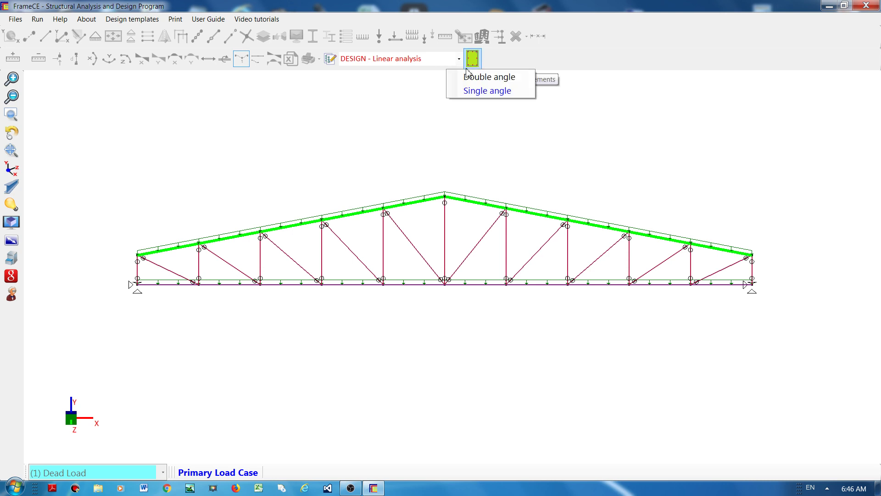
{"action": "left_click", "coordinate": [484, 92]}
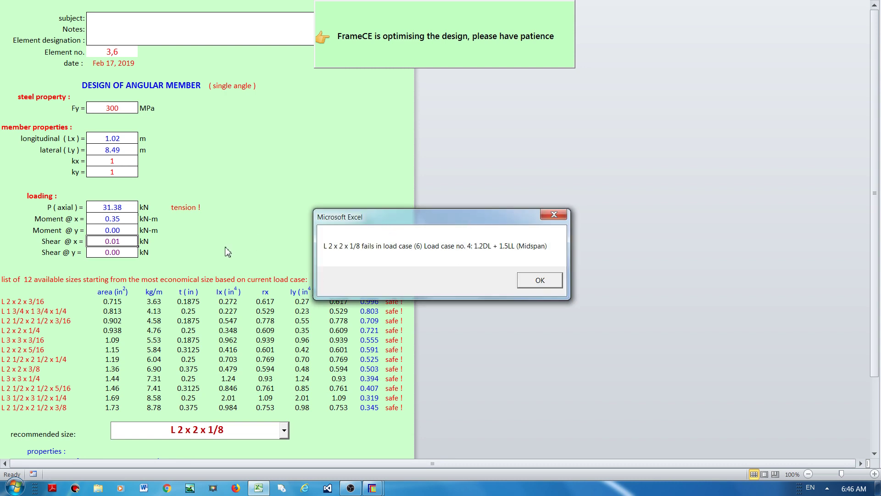
Step: Replace the failed L 2 x 2 x 1/8 with L 3 x 3 x 3/16, which checks safe at 0.654
{"action": "left_click", "coordinate": [539, 281]}
{"action": "scroll", "coordinate": [339, 258], "scroll_direction": "down", "scroll_amount": 4}
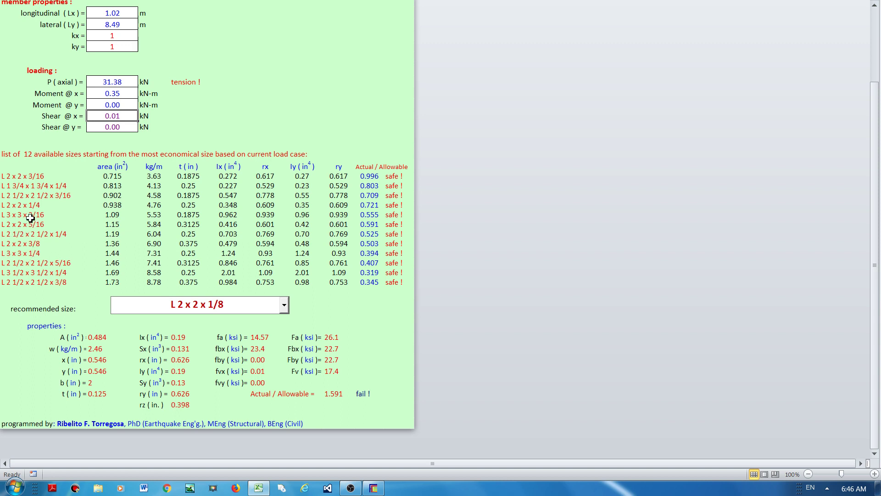
{"action": "left_click", "coordinate": [284, 305]}
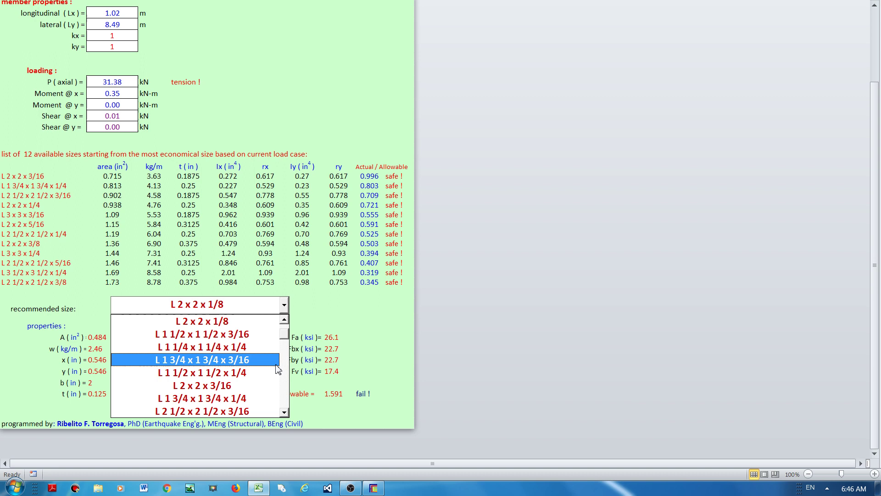
{"action": "left_click_drag", "start_coordinate": [285, 338], "coordinate": [285, 365]}
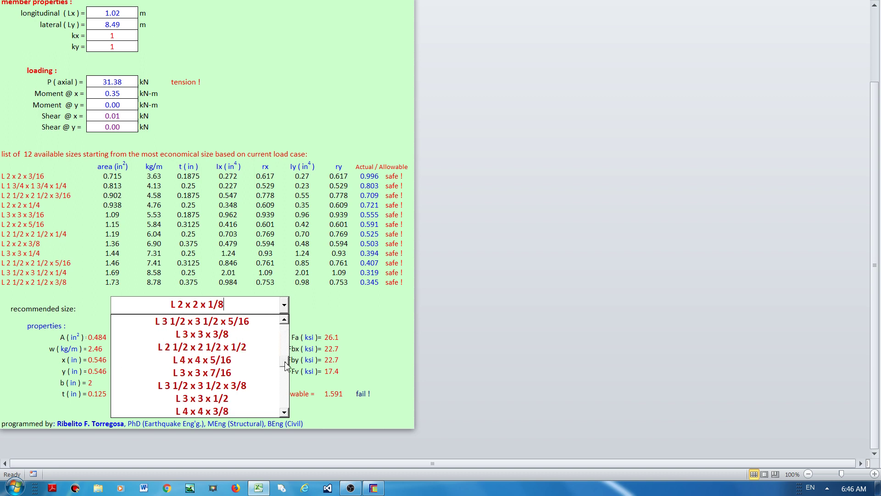
{"action": "left_click_drag", "start_coordinate": [285, 365], "coordinate": [285, 359]}
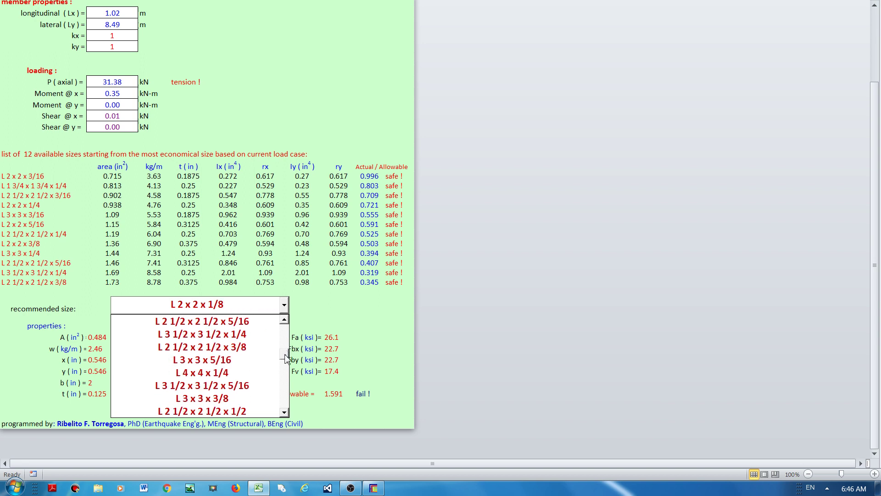
{"action": "left_click_drag", "start_coordinate": [285, 357], "coordinate": [283, 335]}
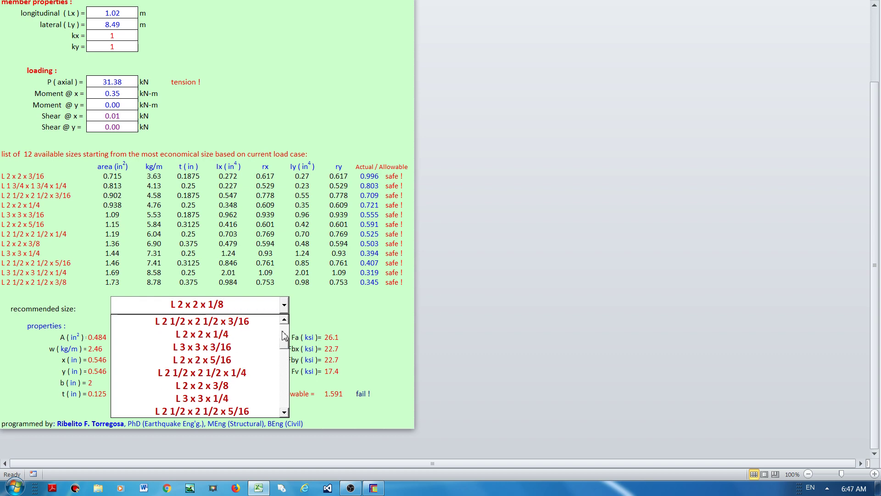
{"action": "left_click", "coordinate": [201, 347]}
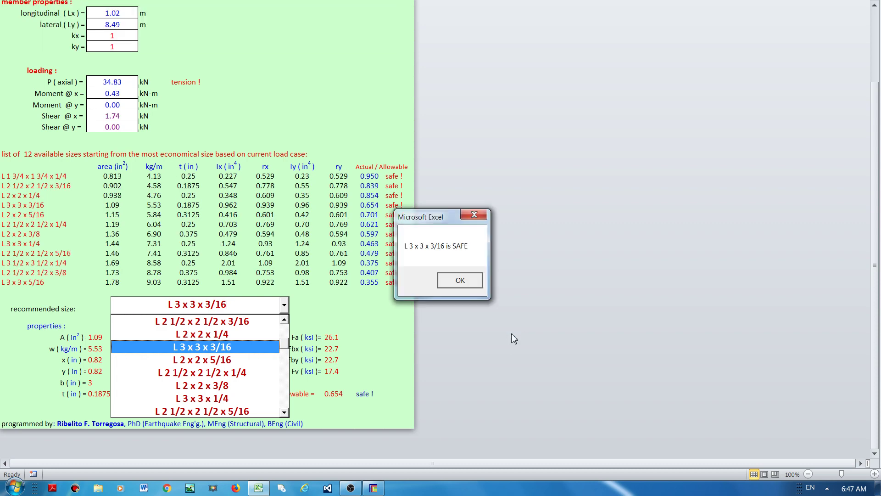
{"action": "left_click", "coordinate": [460, 280]}
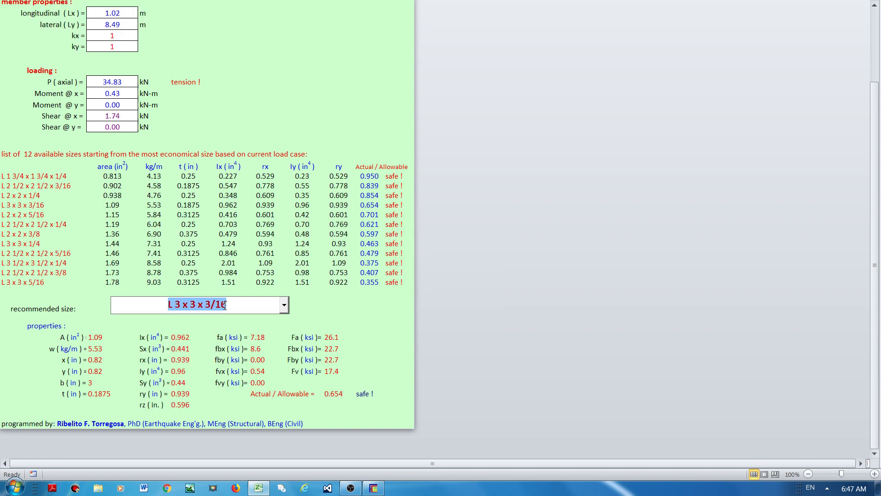
Step: Save the angle design as Member 3,6.pdf in Downloads, then close the workbook
{"action": "left_click", "coordinate": [113, 82]}
{"action": "scroll", "coordinate": [211, 101], "scroll_direction": "up", "scroll_amount": 4}
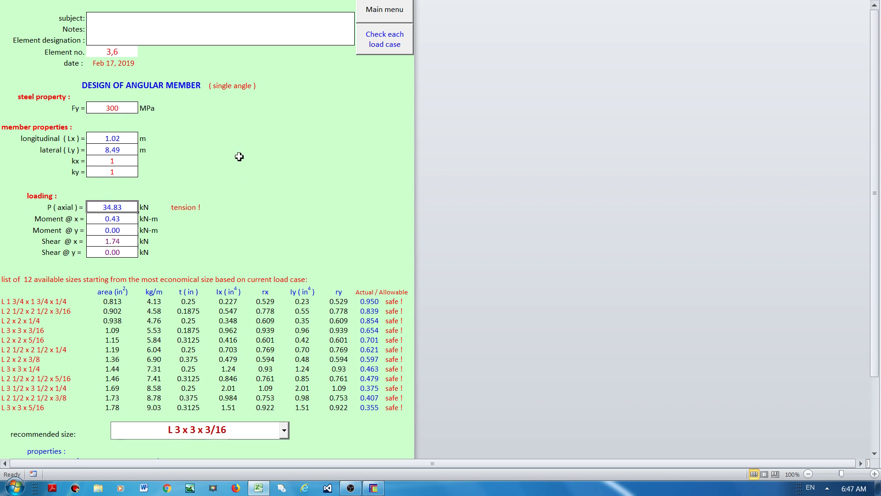
{"action": "left_click", "coordinate": [380, 14]}
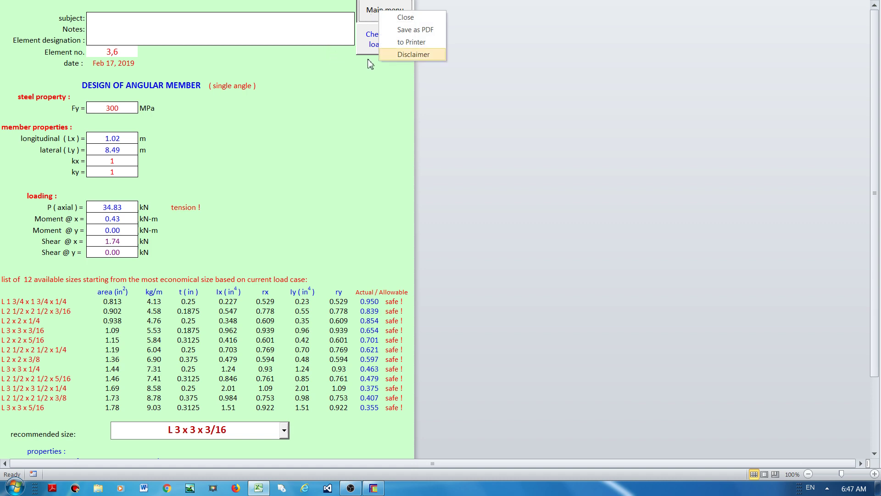
{"action": "left_click", "coordinate": [414, 31]}
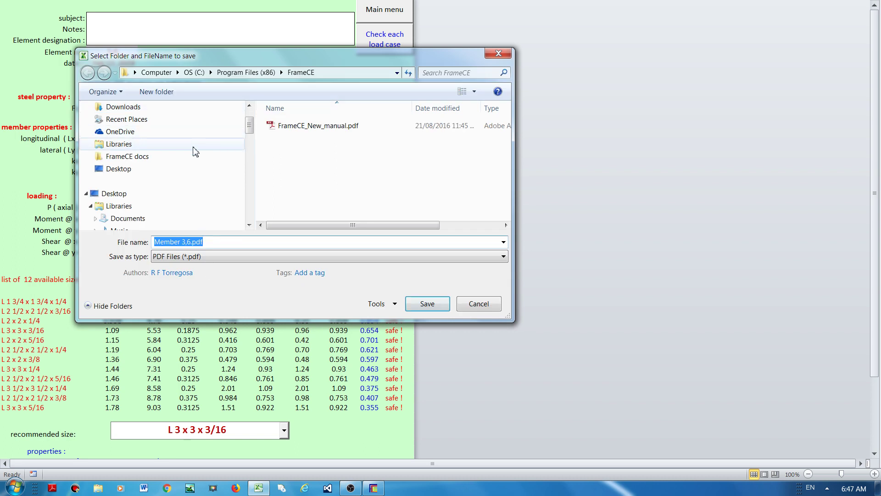
{"action": "left_click", "coordinate": [153, 108]}
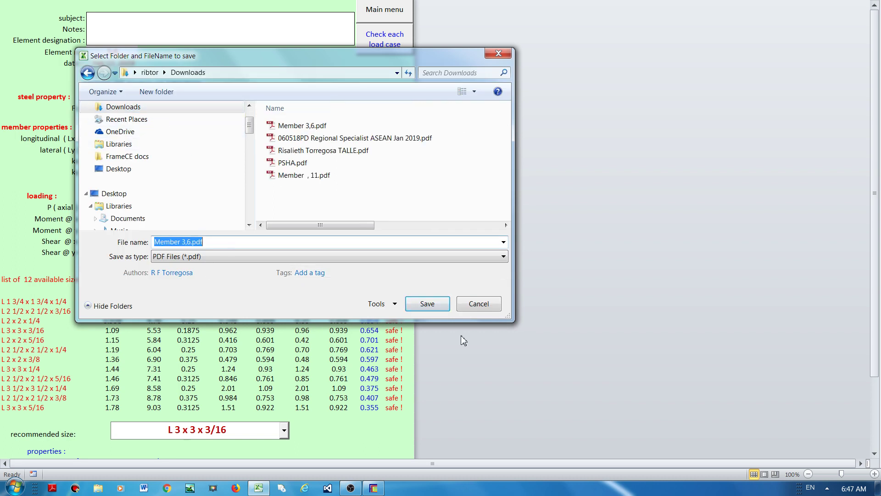
{"action": "left_click", "coordinate": [427, 303]}
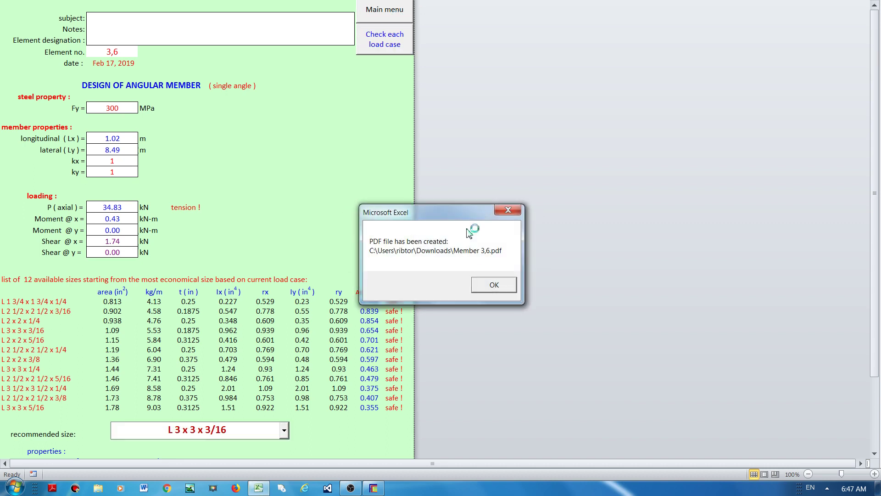
{"action": "left_click", "coordinate": [489, 285]}
{"action": "left_click", "coordinate": [384, 10]}
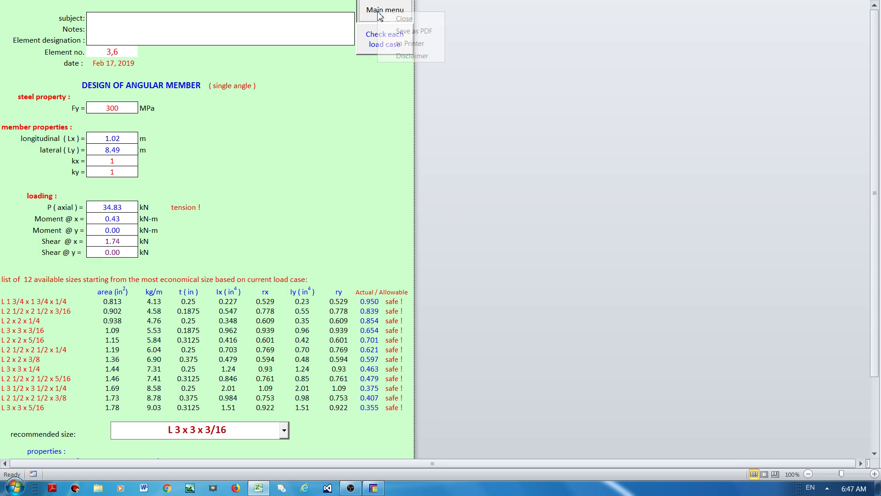
{"action": "left_click", "coordinate": [413, 21]}
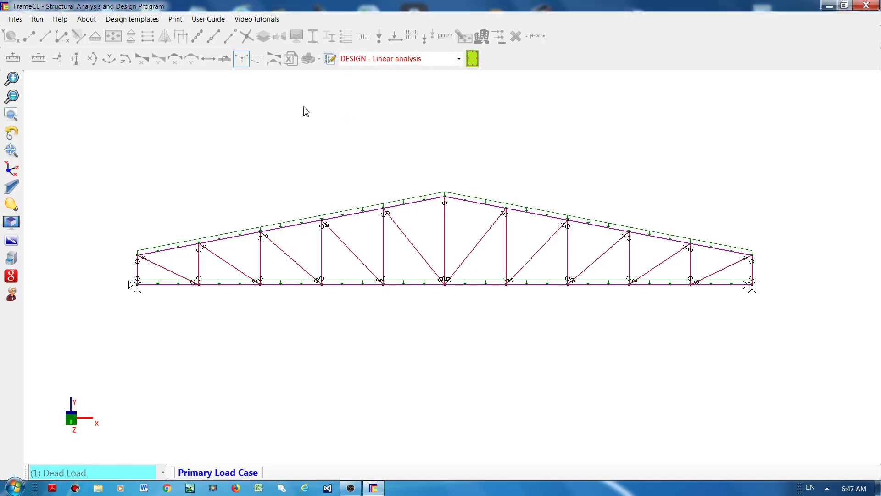
Step: In analysis mode, show Y-displacements (0.00 to -0.98 mm) on colour-contoured 3D members
{"action": "left_click", "coordinate": [406, 235]}
{"action": "left_click", "coordinate": [460, 62]}
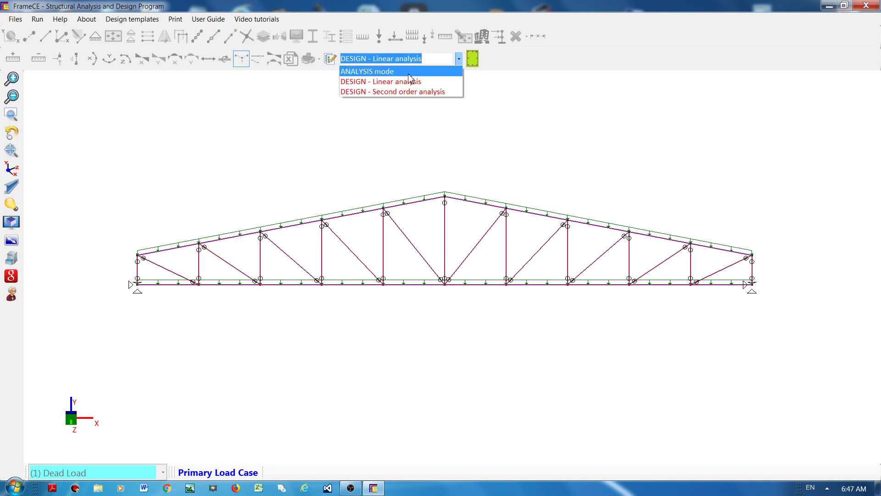
{"action": "left_click", "coordinate": [362, 69]}
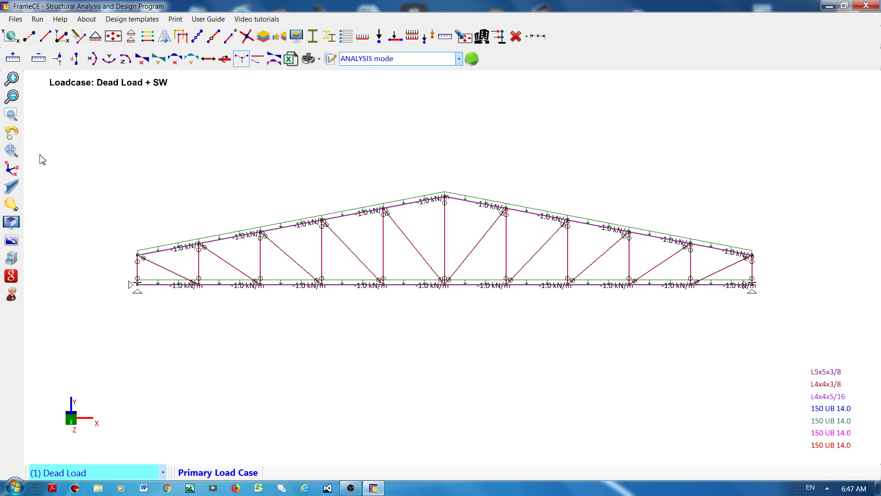
{"action": "left_click", "coordinate": [109, 58]}
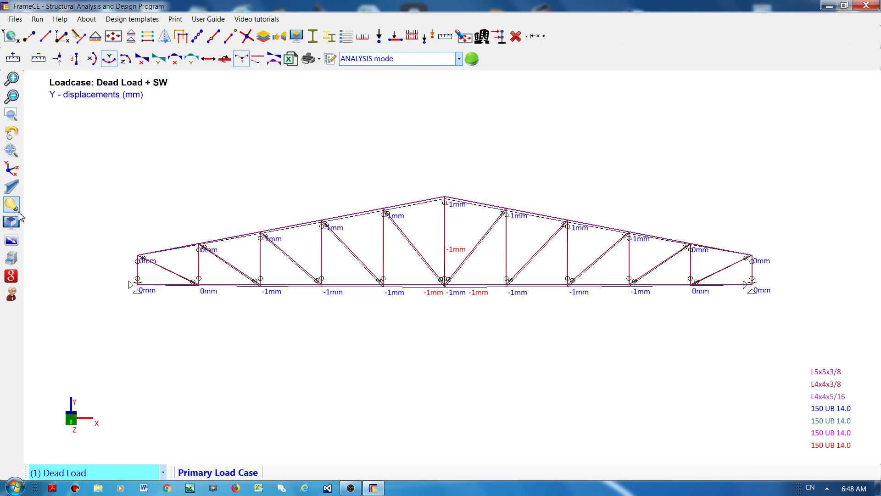
{"action": "left_click", "coordinate": [11, 188]}
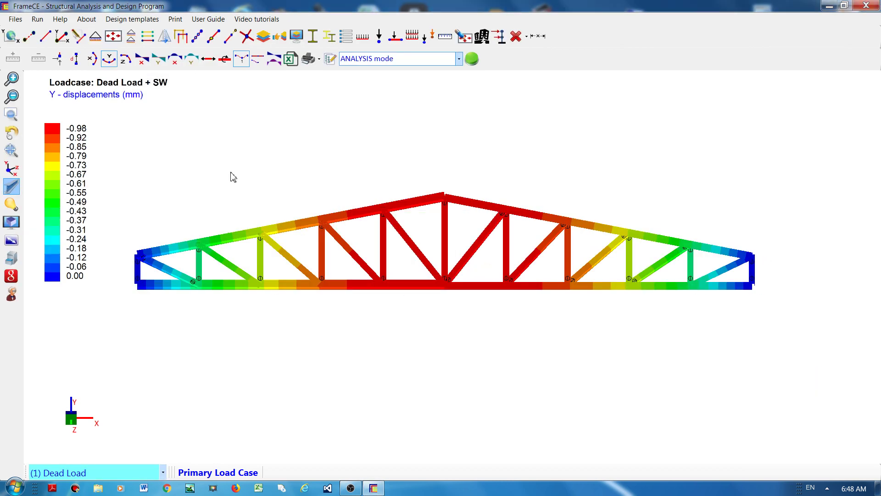